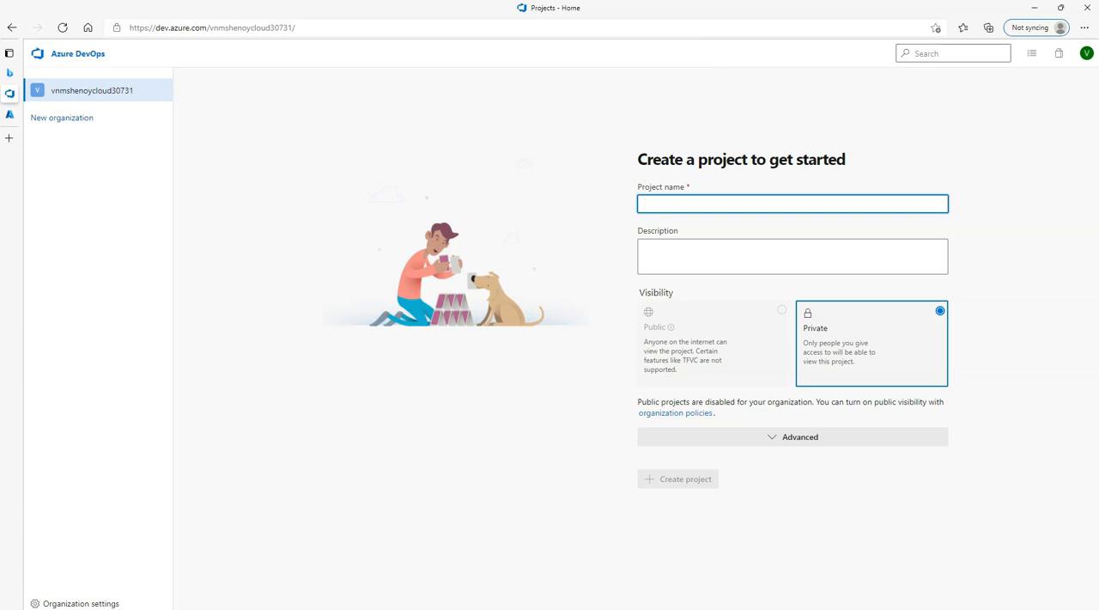
Open the account profile, switch its directory to manjutenantorg, and accept the prefilled profile details.
click(1089, 55)
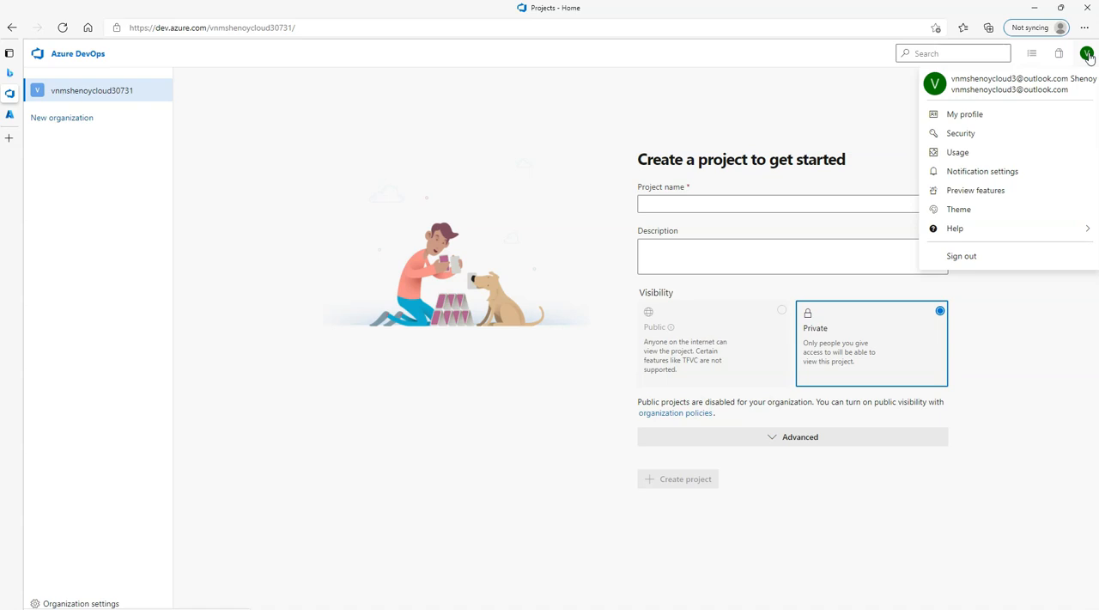
click(963, 113)
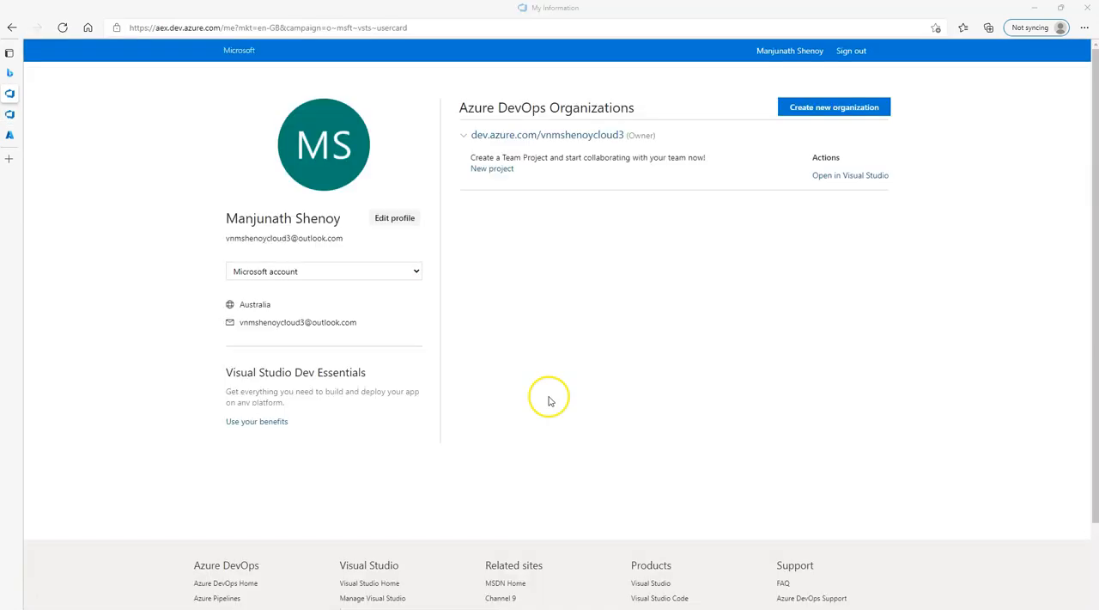
click(336, 273)
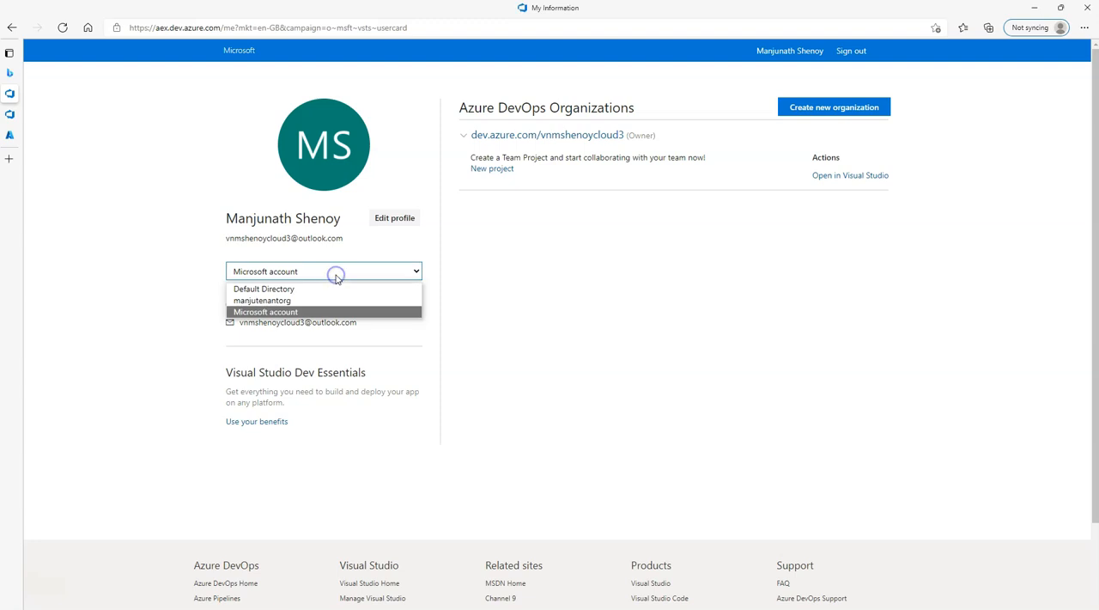
click(276, 292)
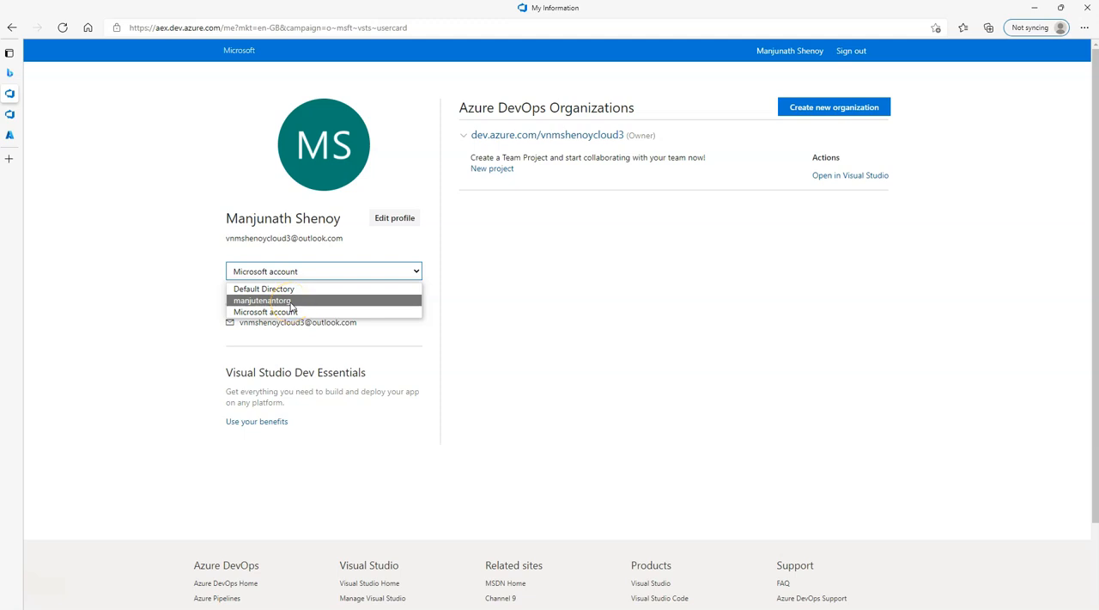
click(291, 303)
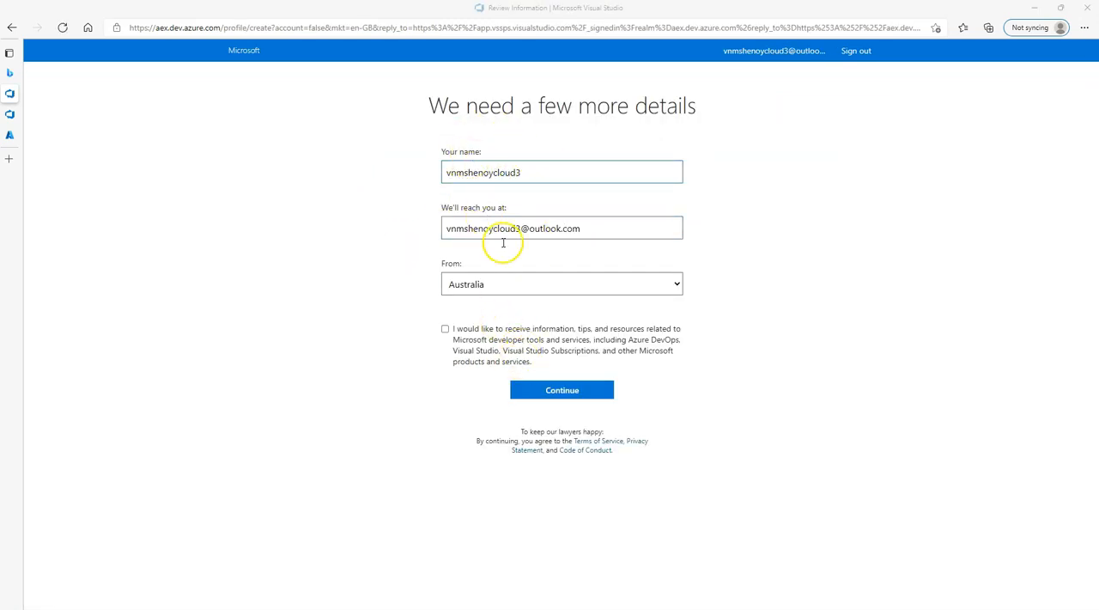
click(532, 399)
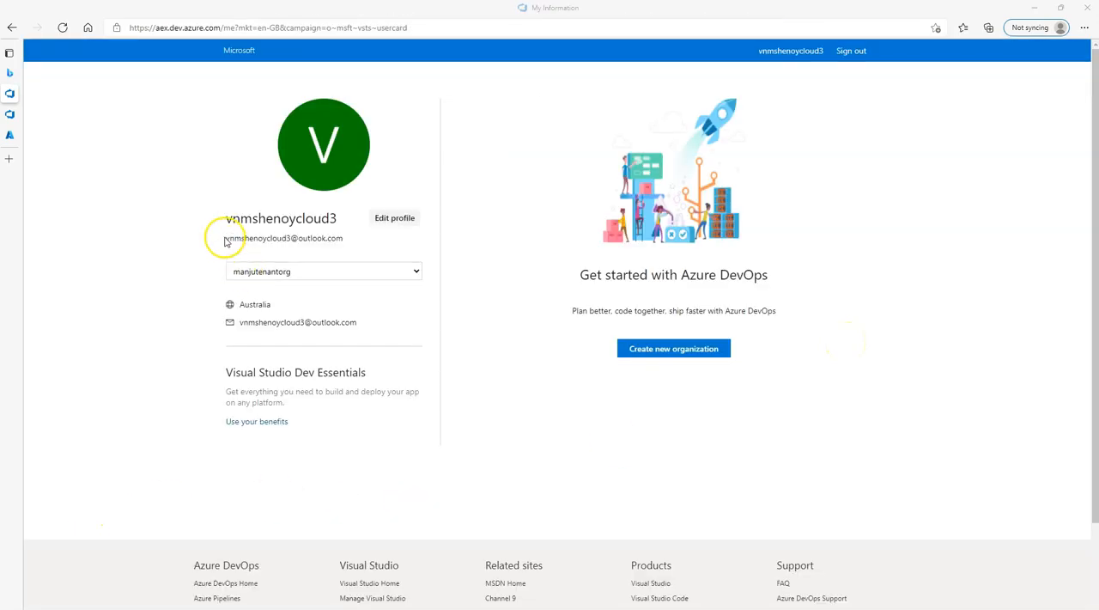
Start creating a new Azure DevOps organization and name it vnmshenoycloudorganisation1.
click(719, 350)
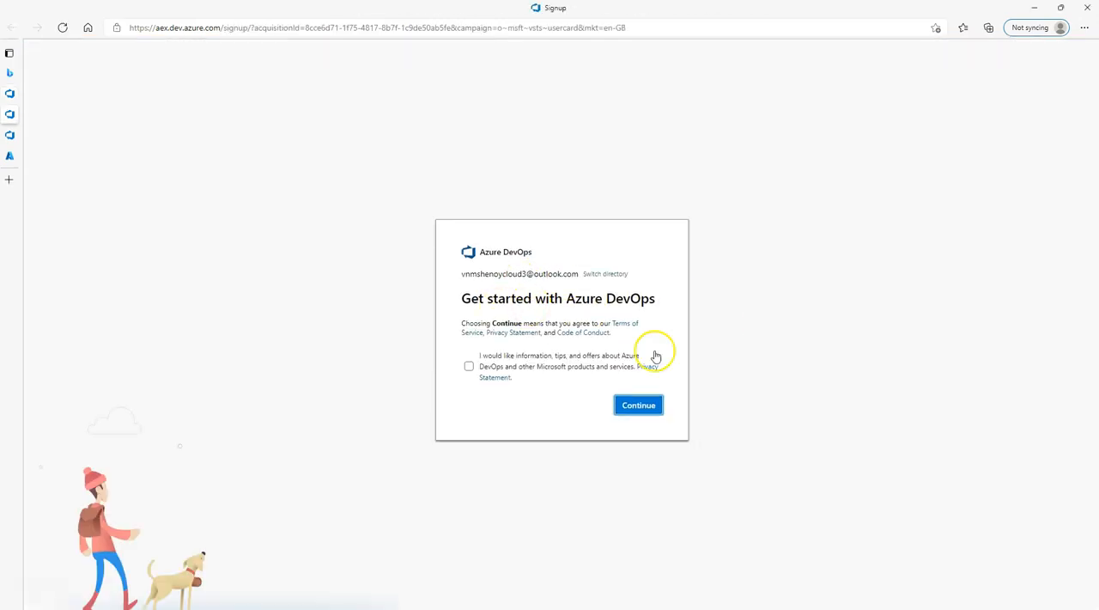
click(641, 407)
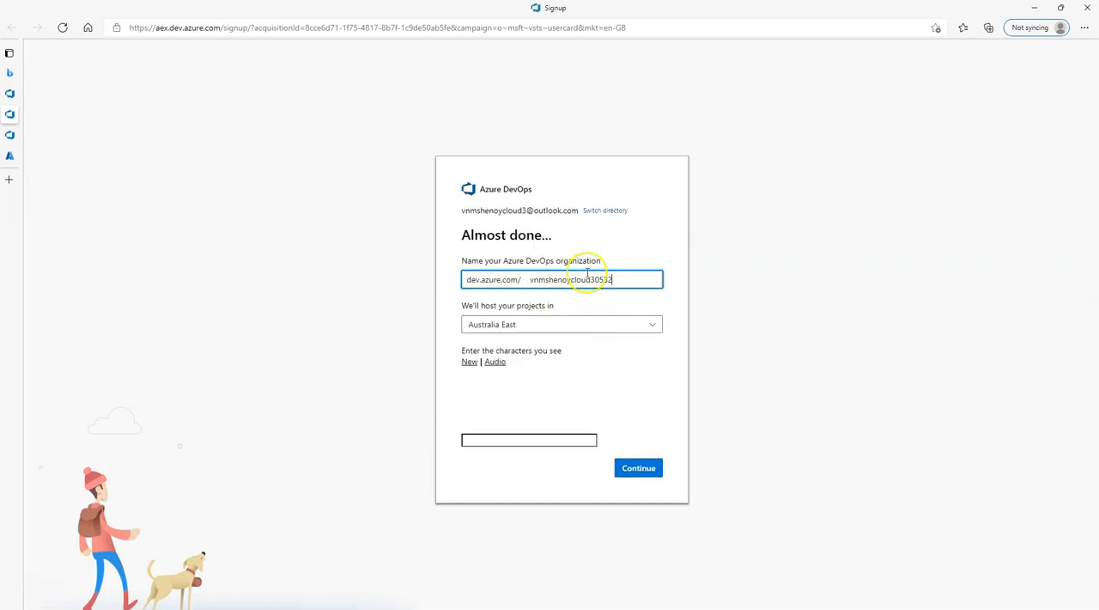
drag(593, 280, 618, 277)
text(organisation)
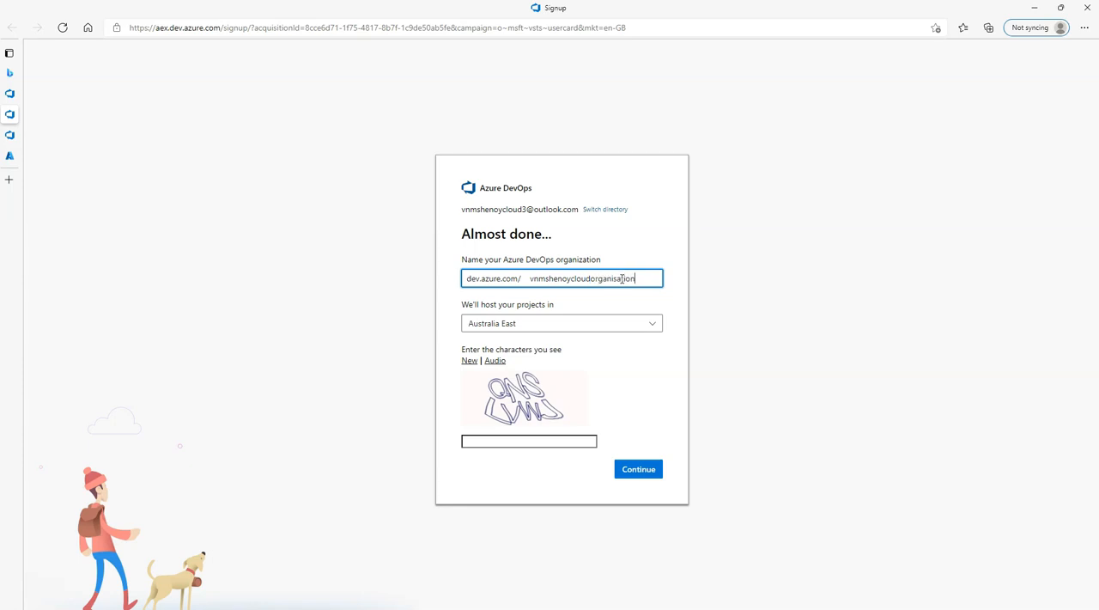
click(509, 441)
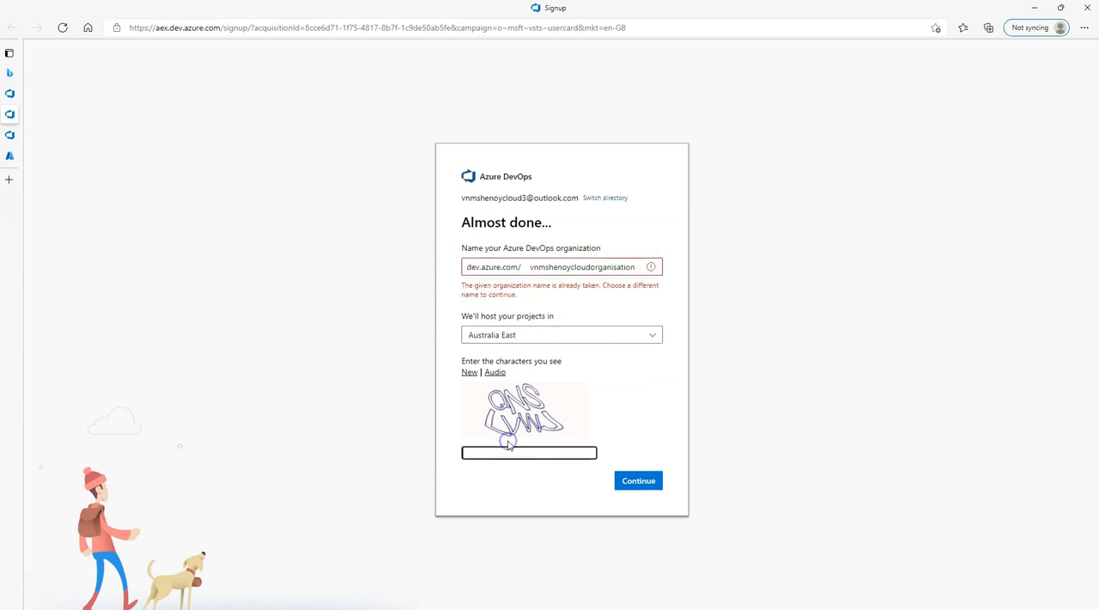
click(639, 268)
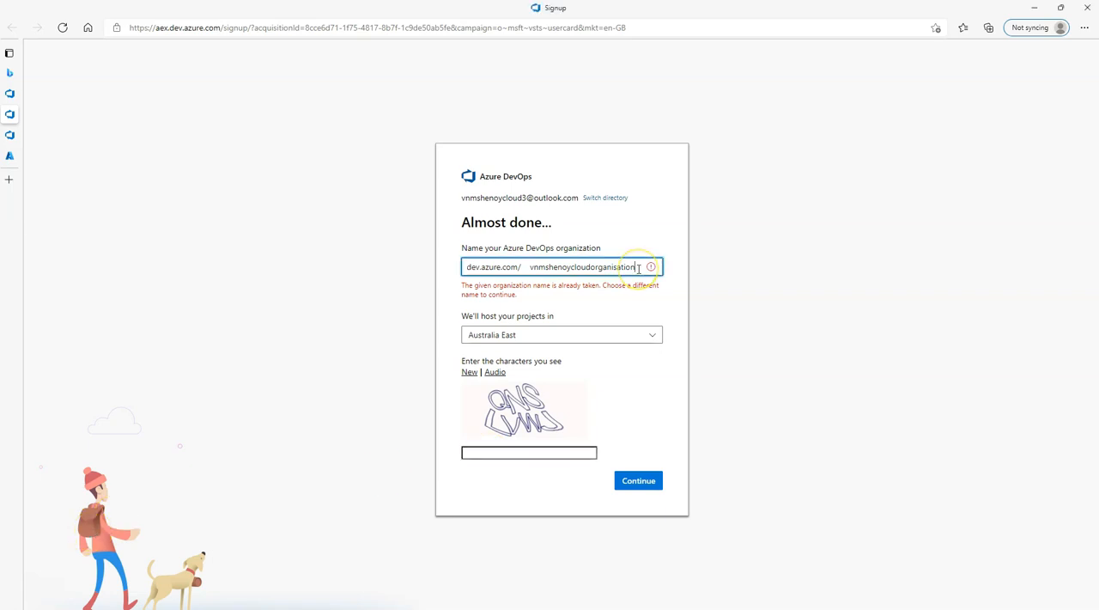
text(1)
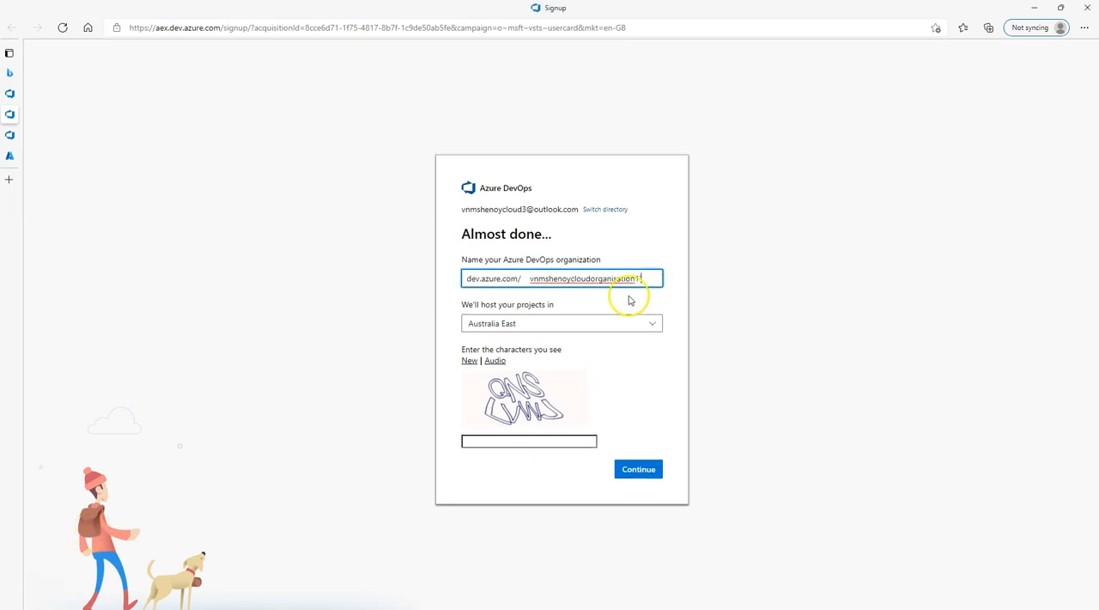
Enter the captcha characters and submit the new organization.
click(504, 438)
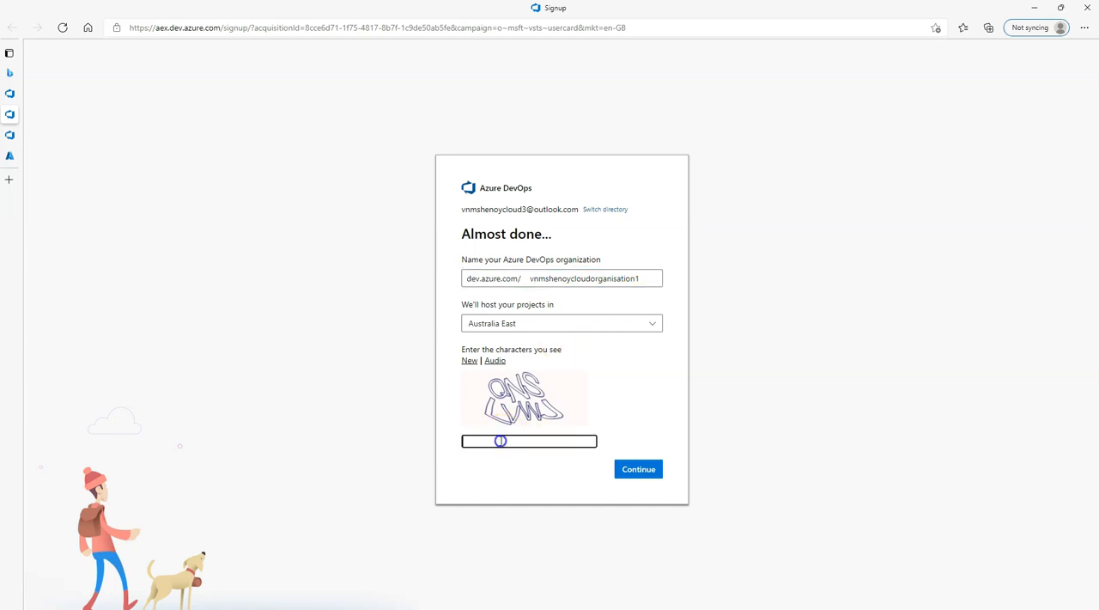
text(QNSLVWJ)
click(640, 472)
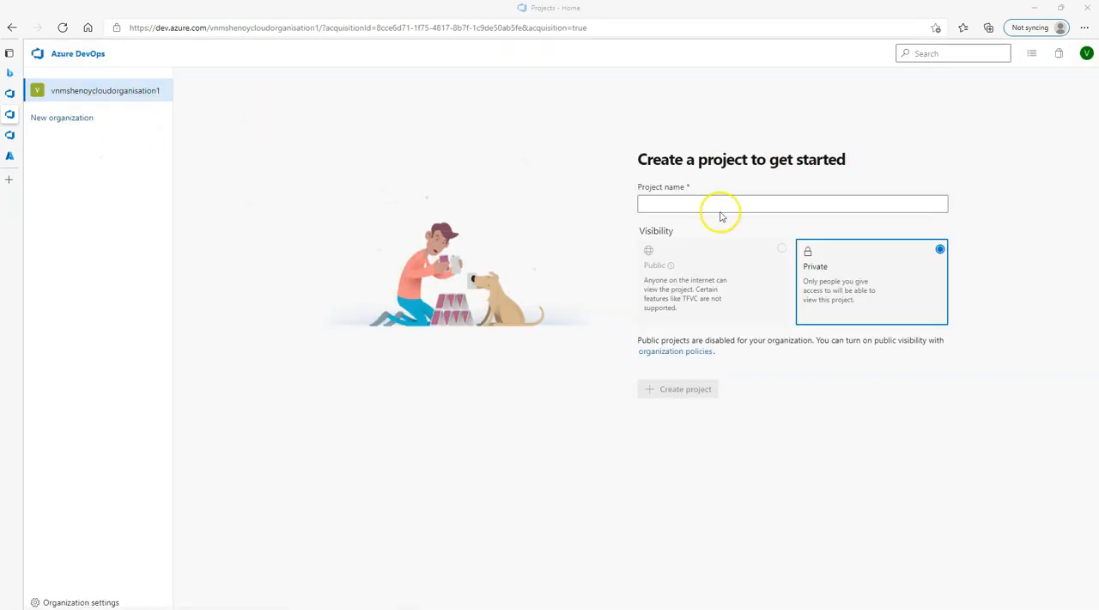
Create a private project named first-app in the new organization.
click(708, 206)
text(first-app)
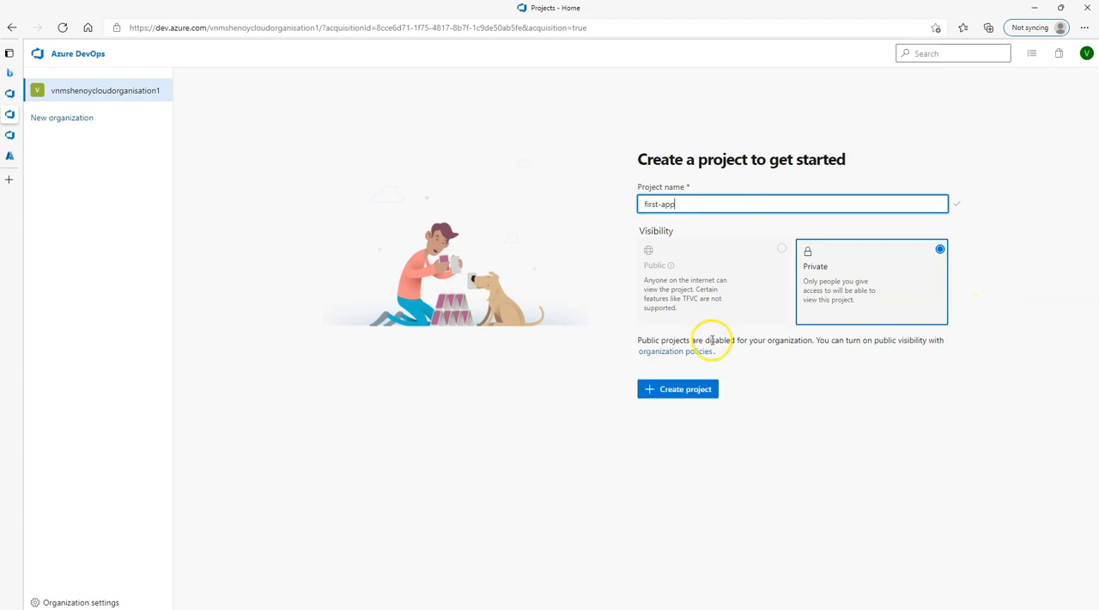
click(688, 393)
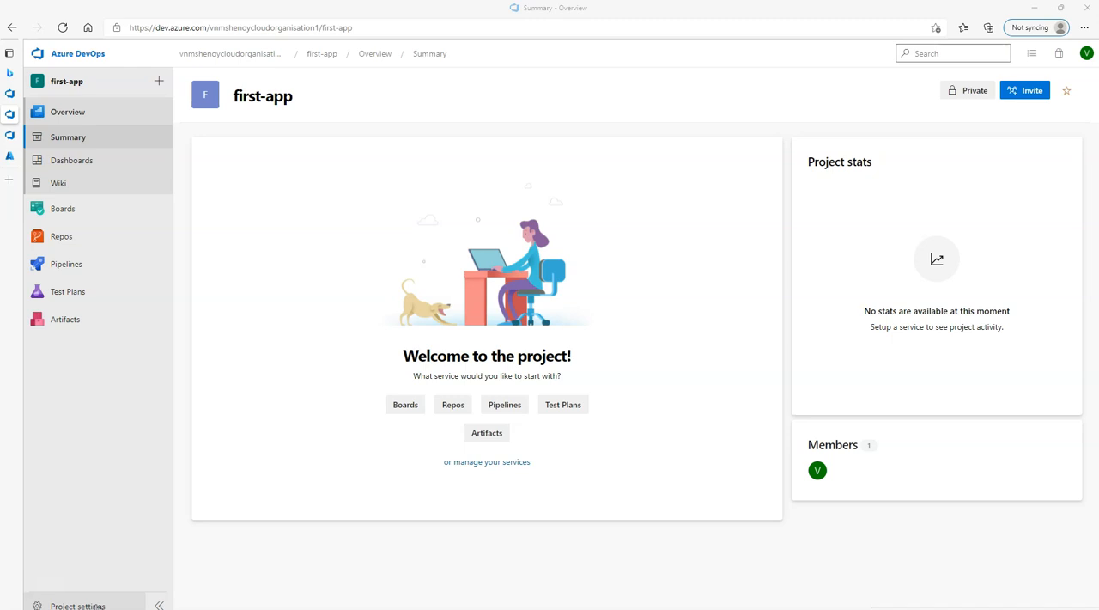
Open the organization's Azure Active Directory settings and examine which directory it is connected to.
click(155, 601)
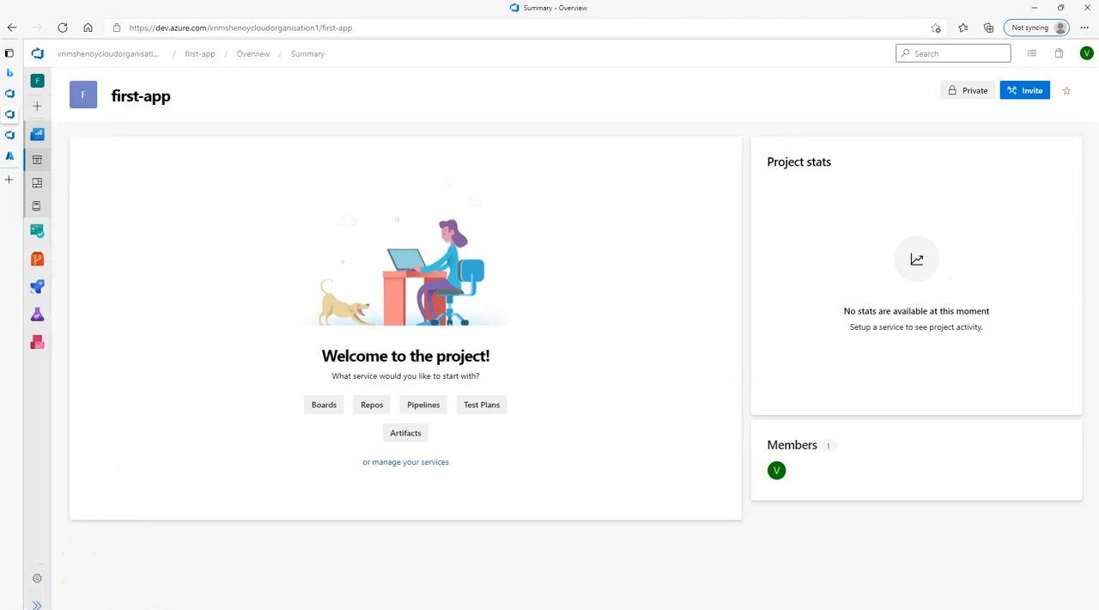
click(115, 53)
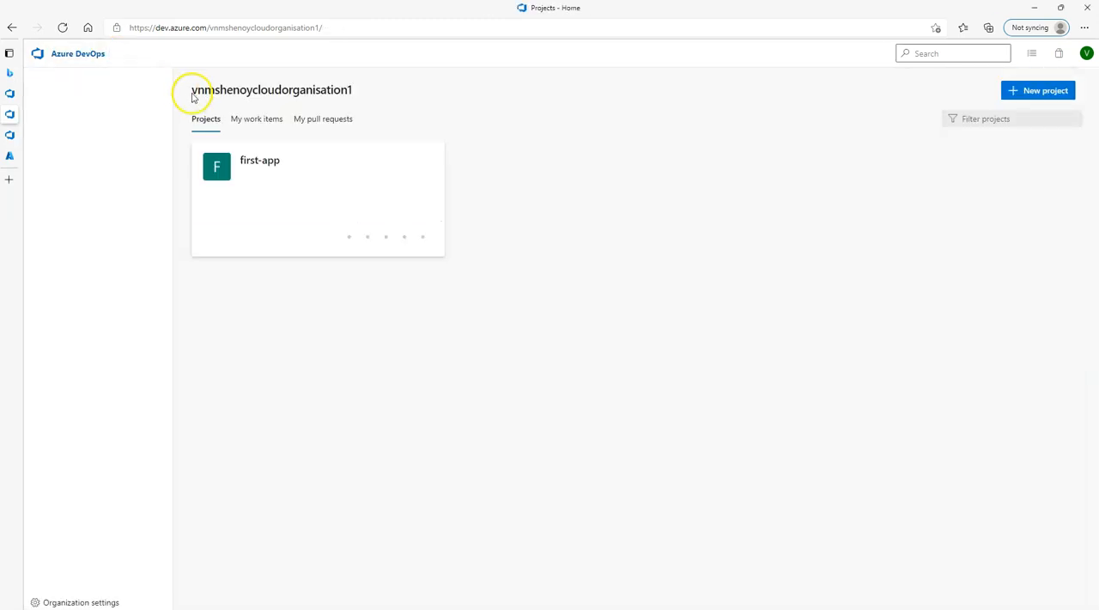
click(83, 602)
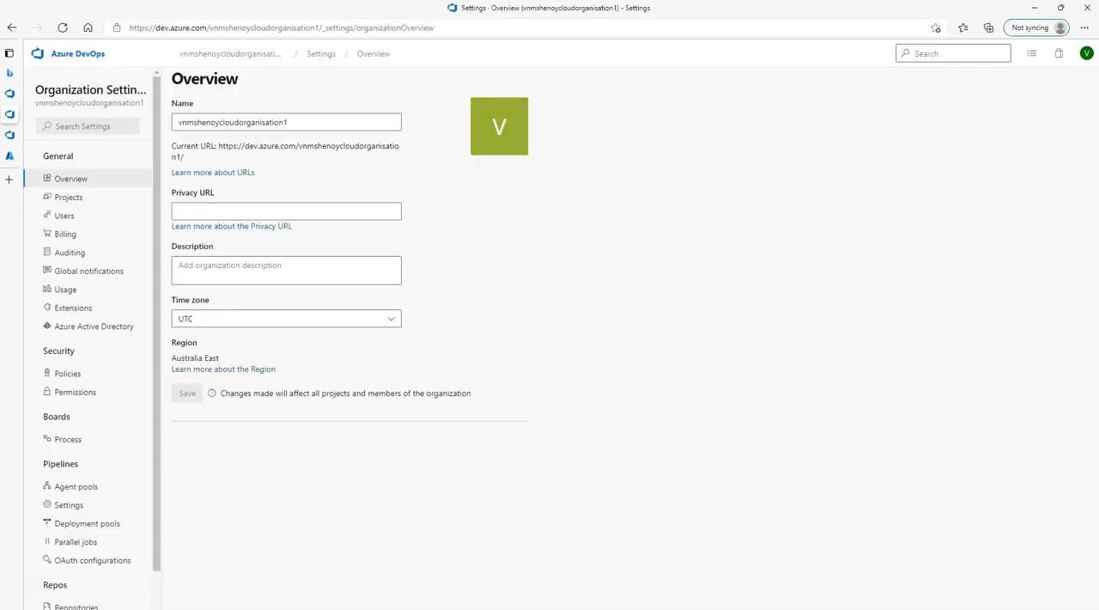
scroll(119, 478, down, 1)
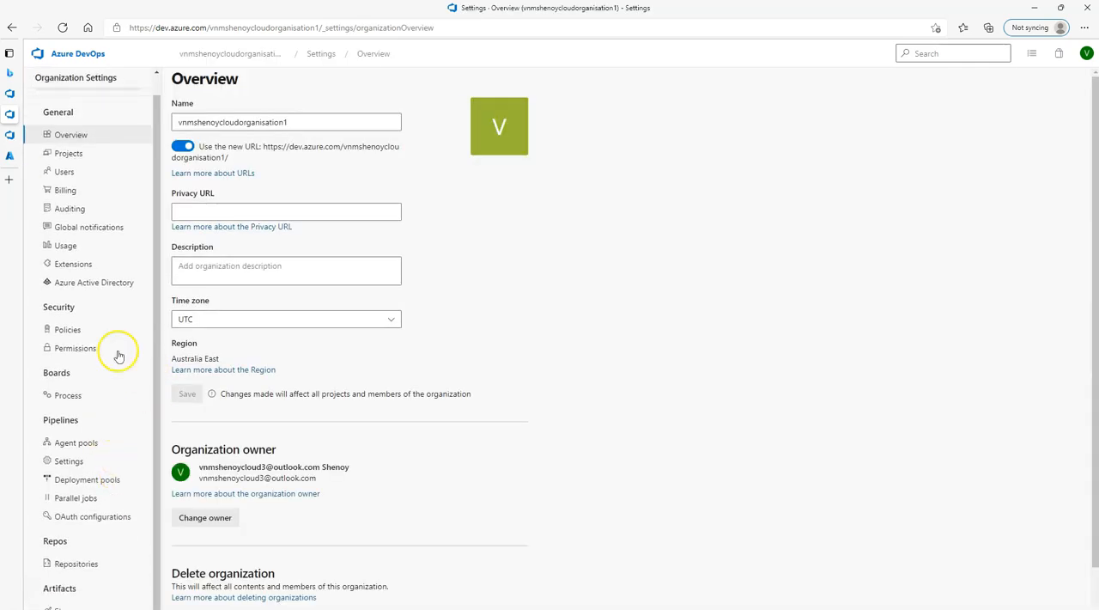
click(95, 285)
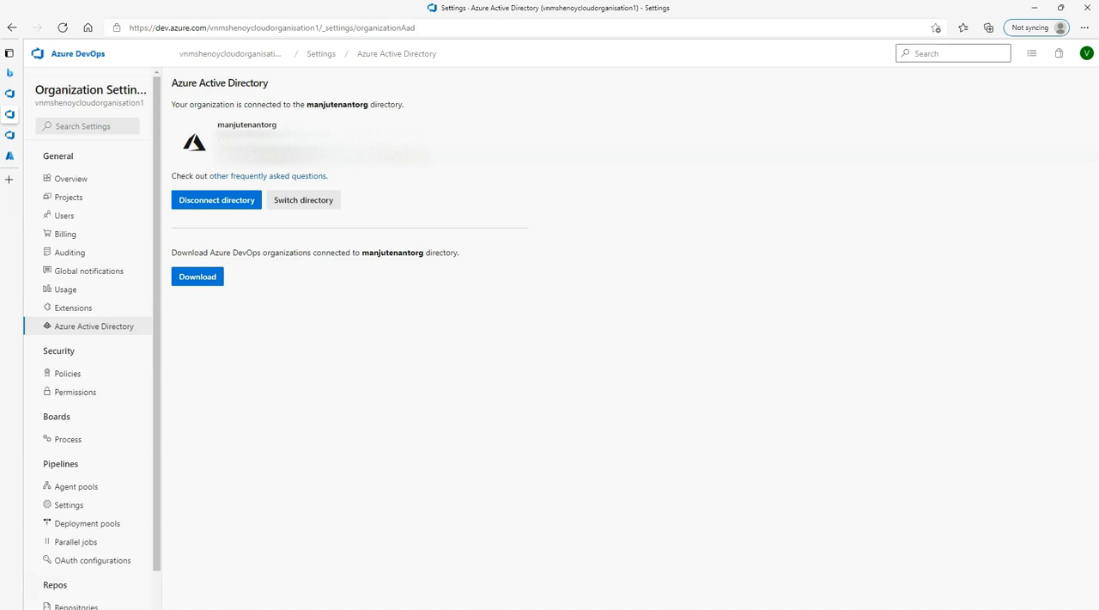
drag(217, 125, 289, 125)
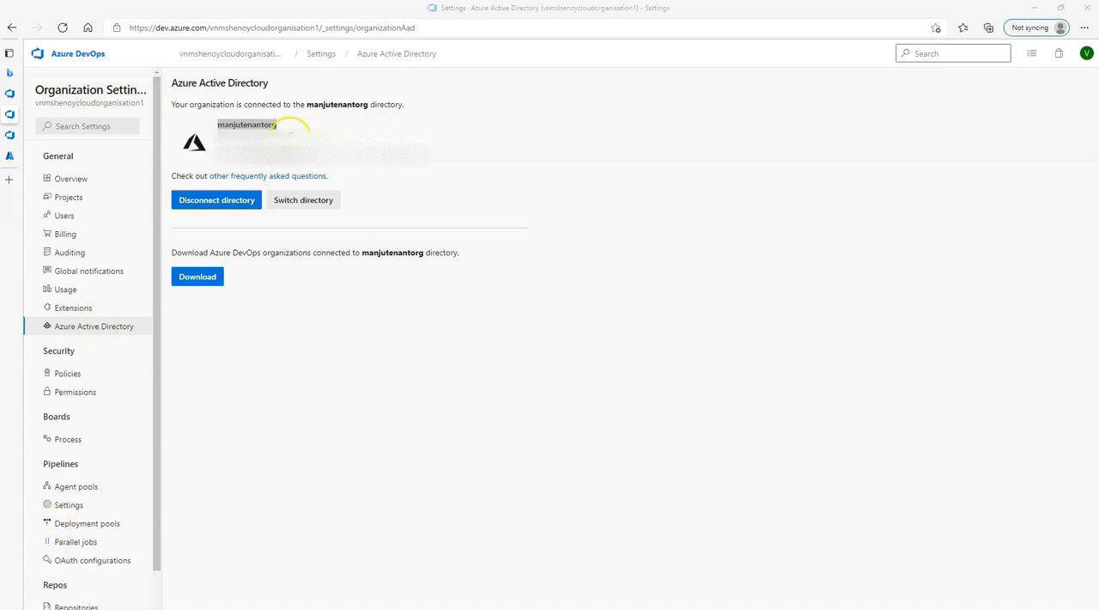
drag(309, 104, 368, 106)
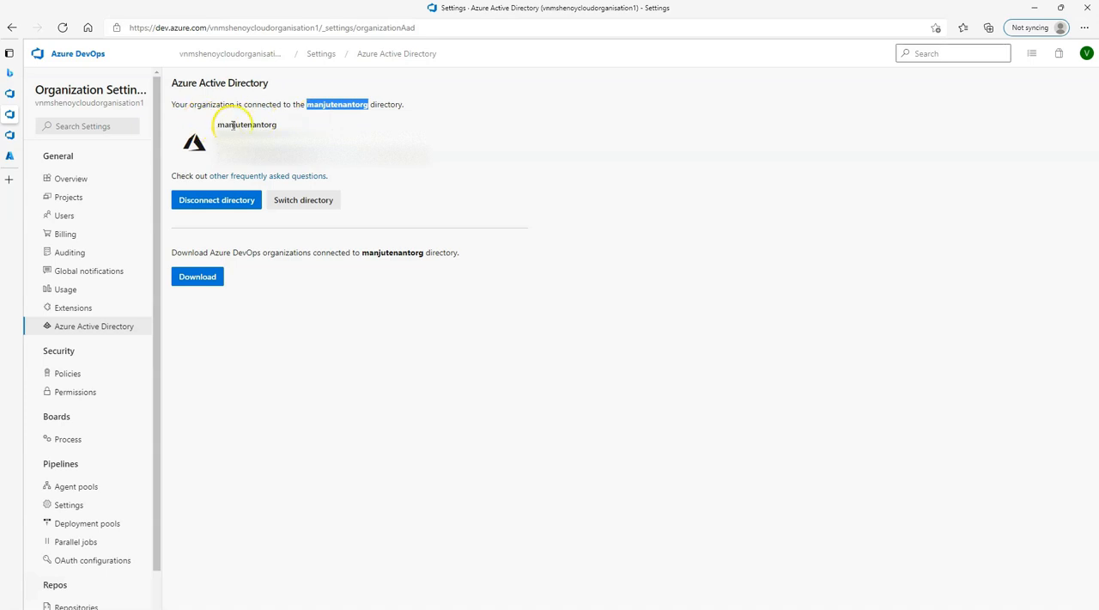
drag(215, 124, 281, 127)
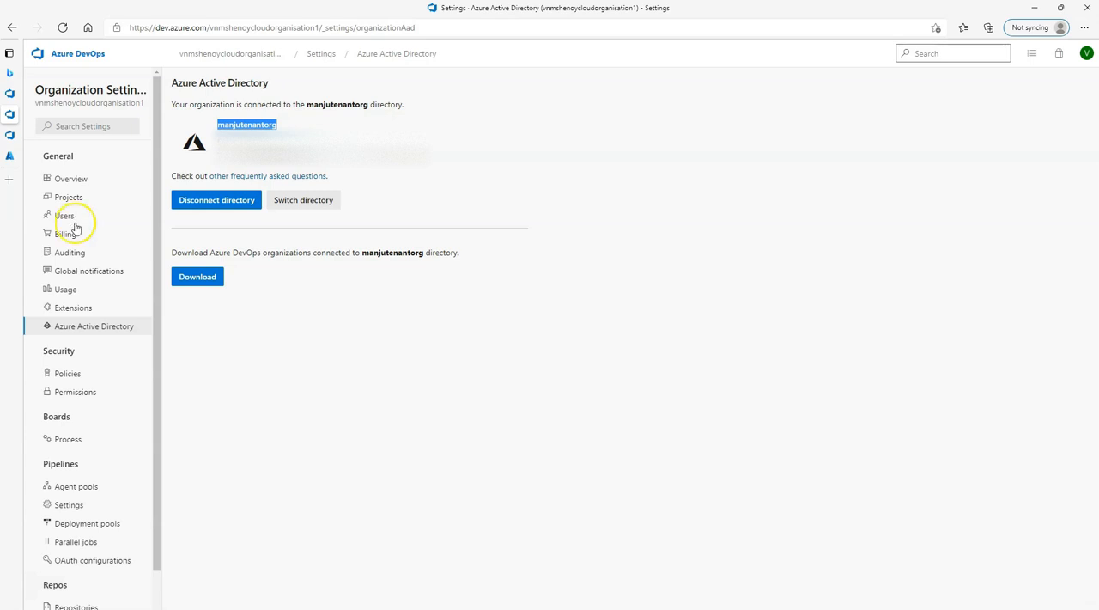
Switch to the Azure portal and open the new user form for the manjutenantorg directory.
click(10, 608)
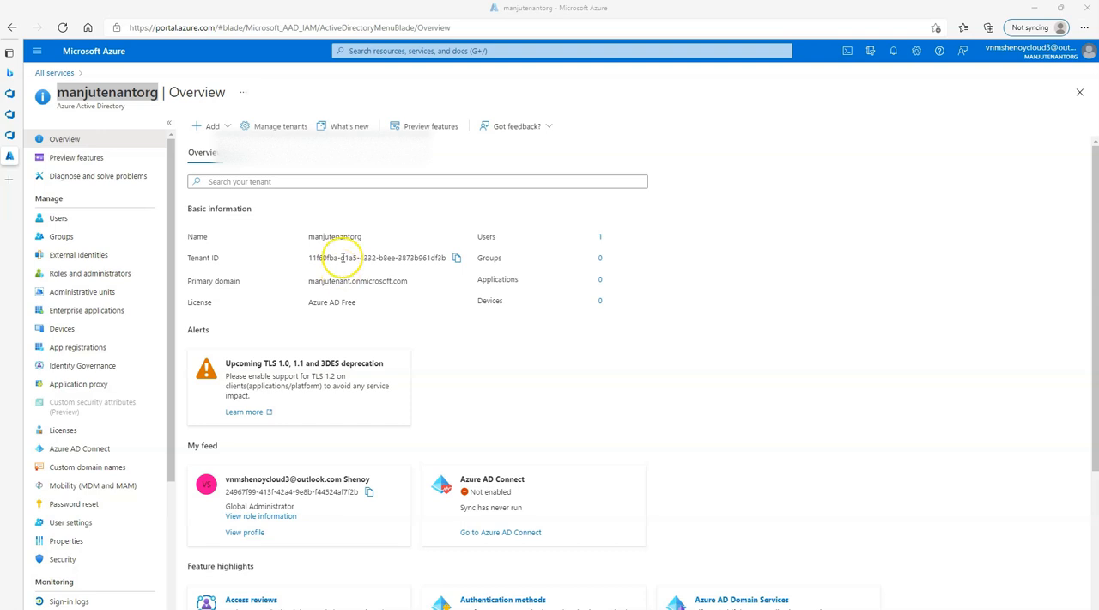
click(82, 220)
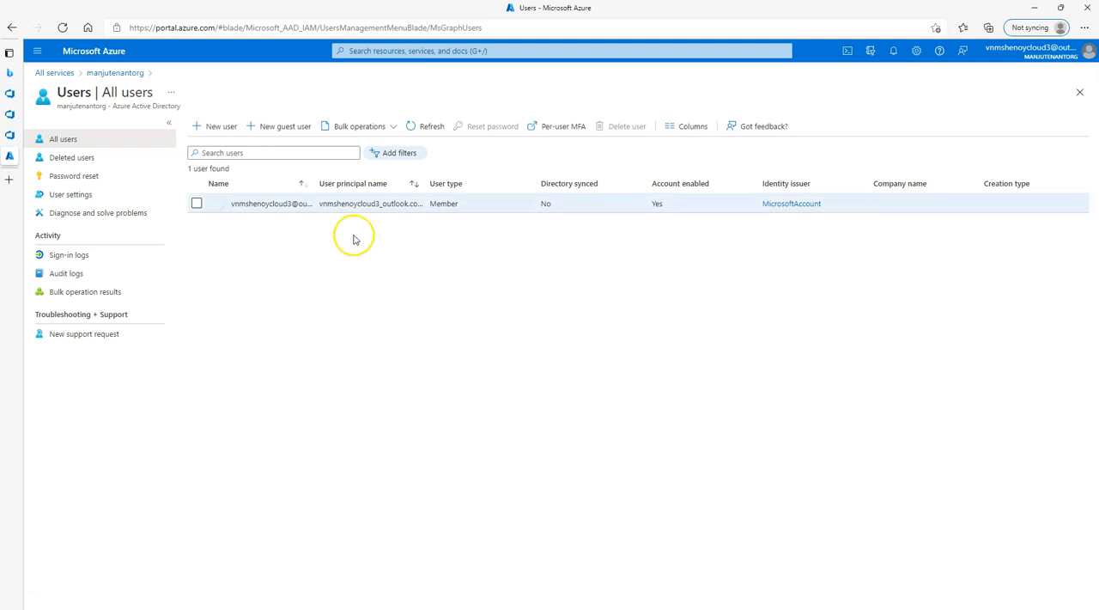
click(224, 128)
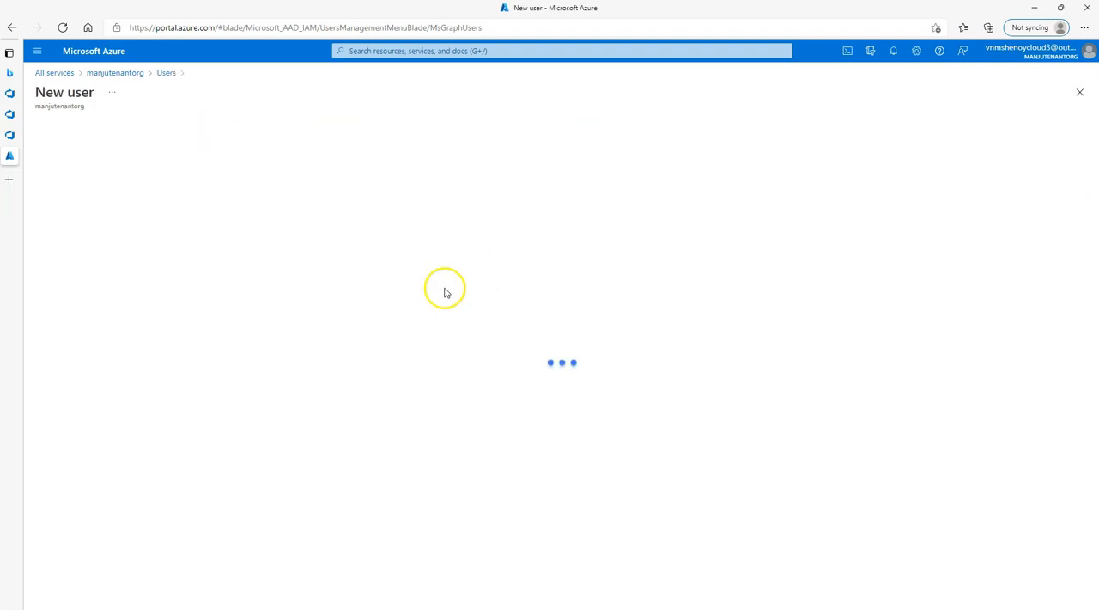
Fill in the new user's identity with user name UserA, name UserA, first name User and last name A.
click(242, 324)
text(User)
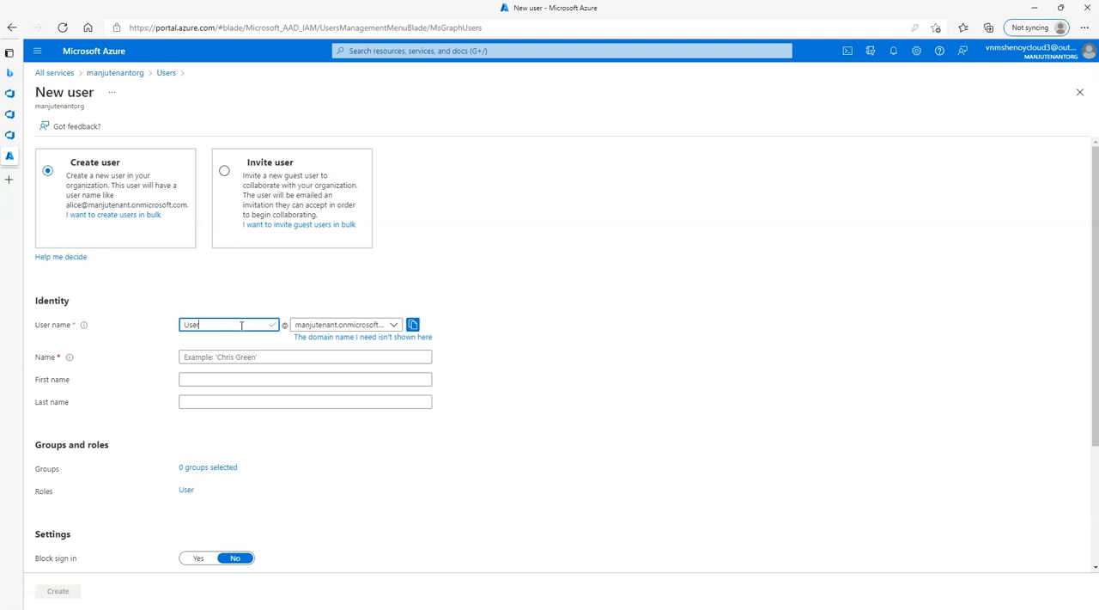
key(Tab)
key(Tab)
key(Tab)
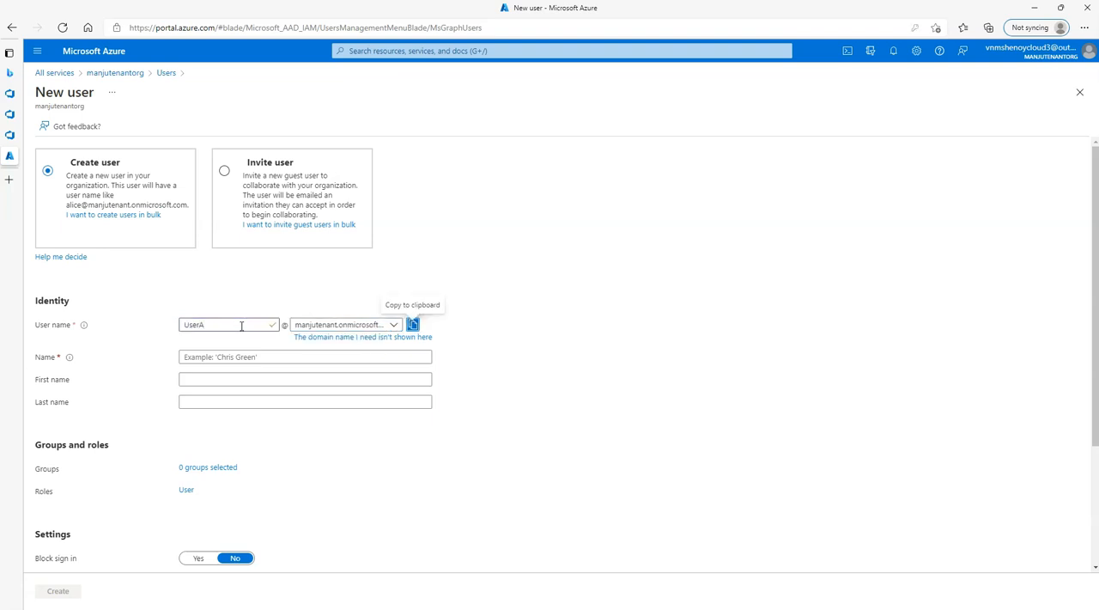
click(233, 356)
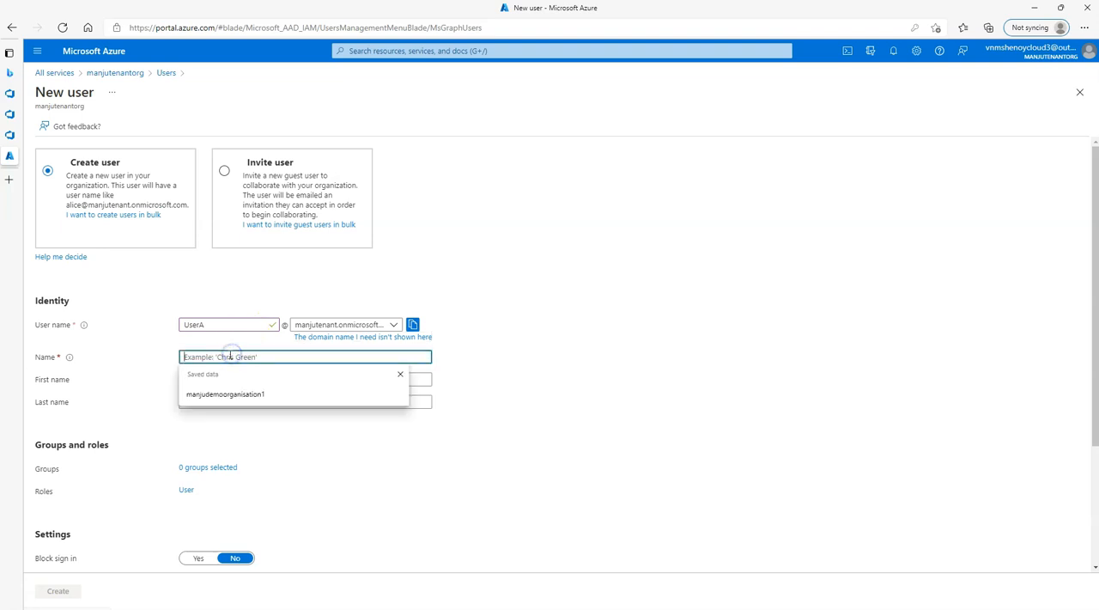
text(UserA)
click(220, 376)
text(User)
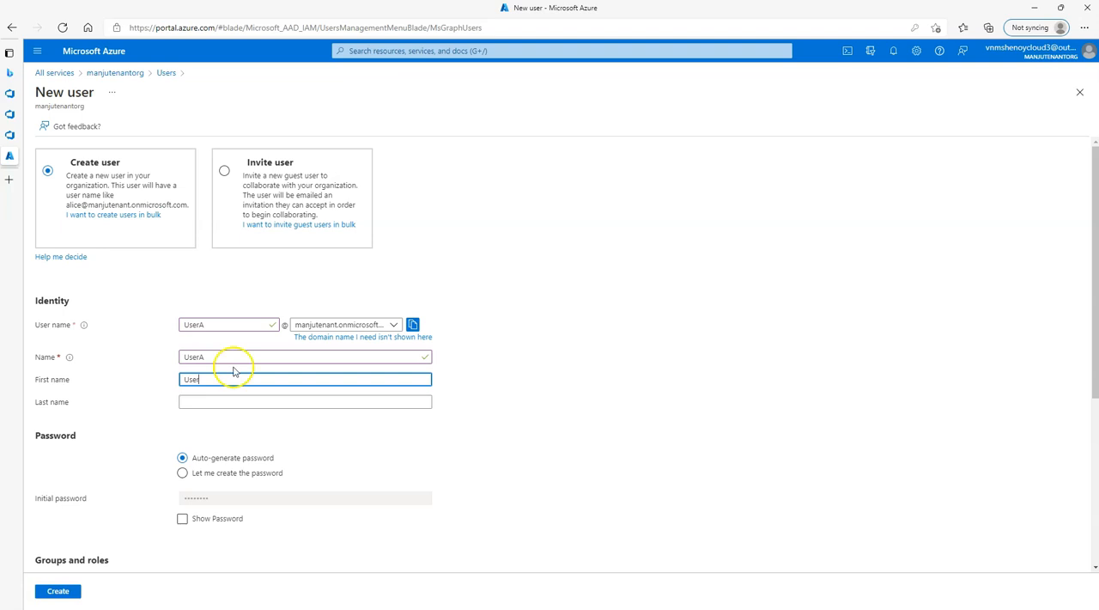
click(206, 402)
text(A)
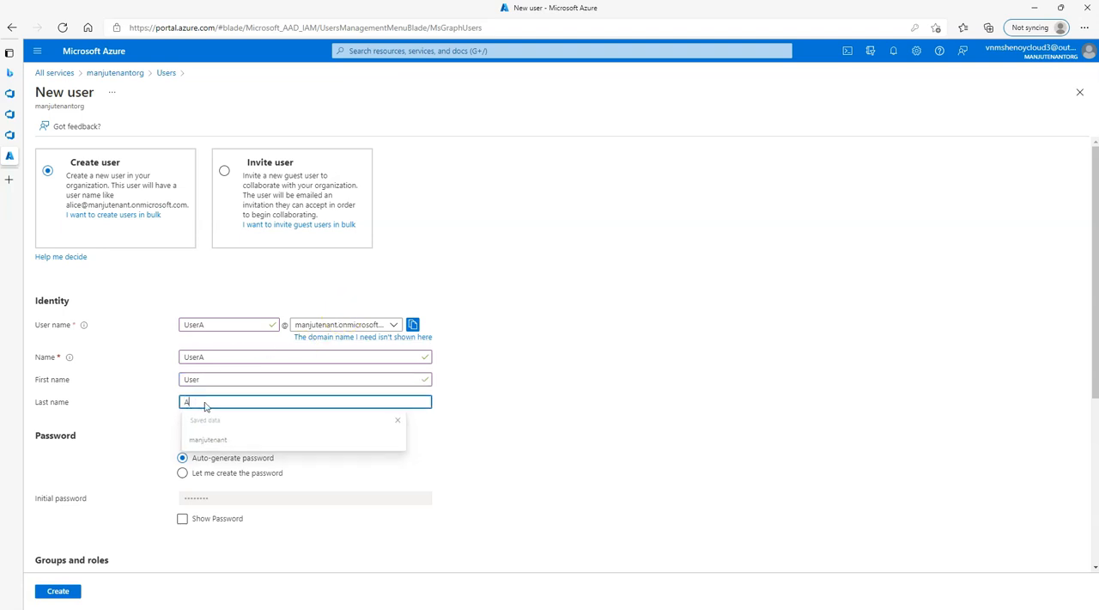
Choose to create the password manually and enter the new user's initial password.
click(182, 474)
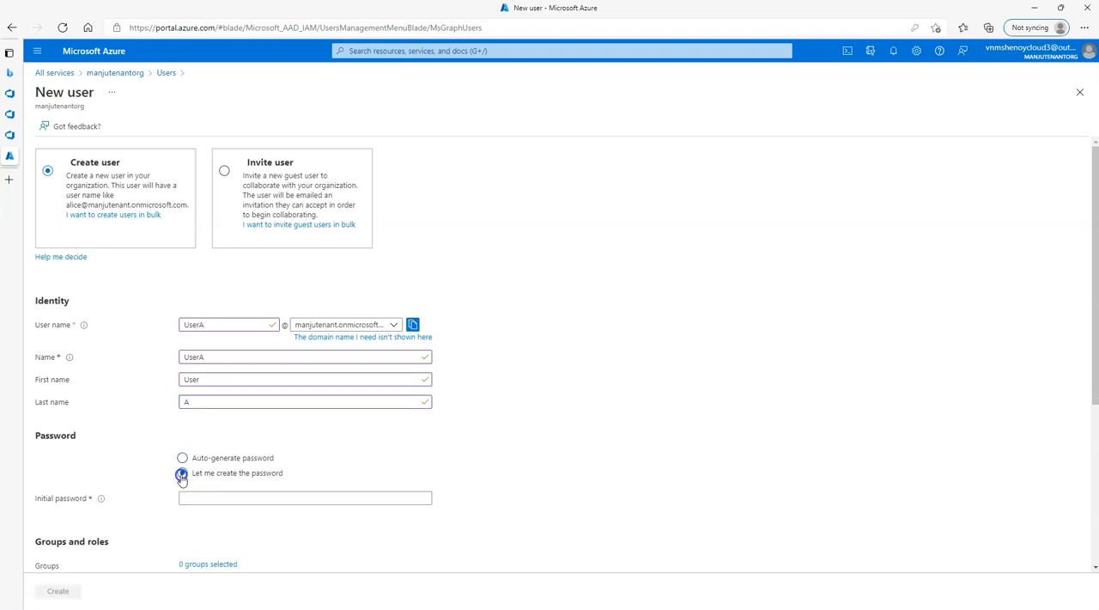
click(185, 494)
scroll(283, 415, down, 2)
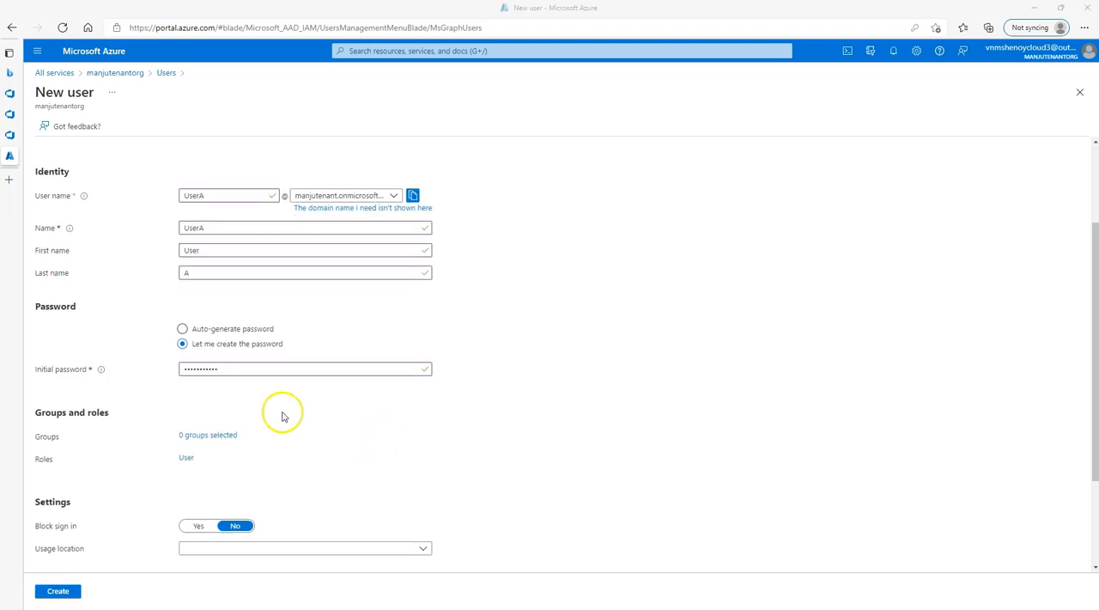
scroll(282, 399, down, 3)
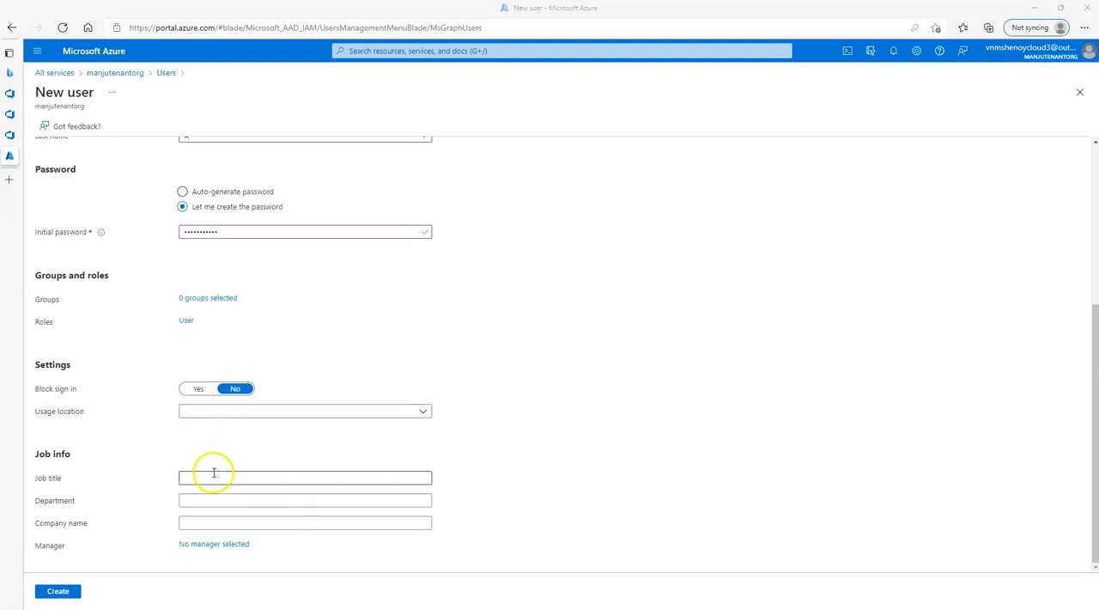
Finish creating the new user and select the user principal name in UserA's profile.
scroll(305, 447, up, 4)
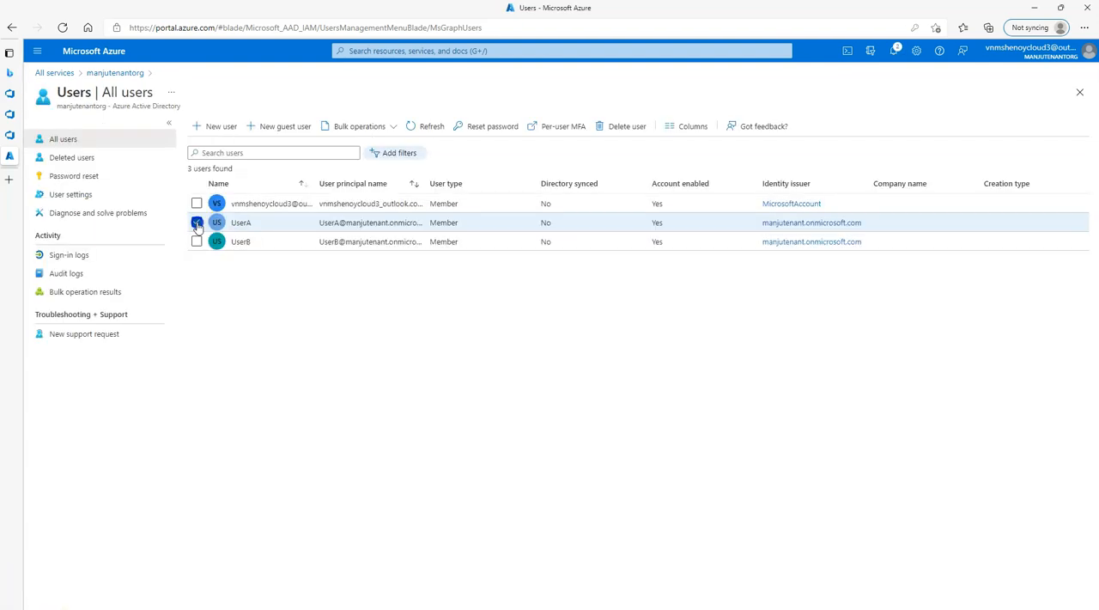
click(196, 223)
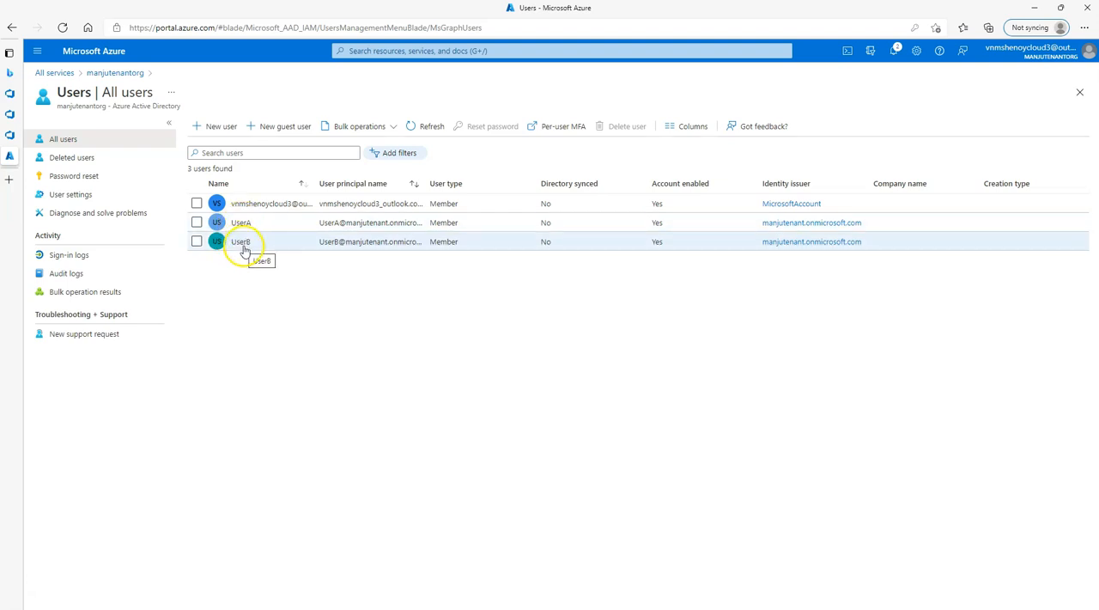
click(319, 226)
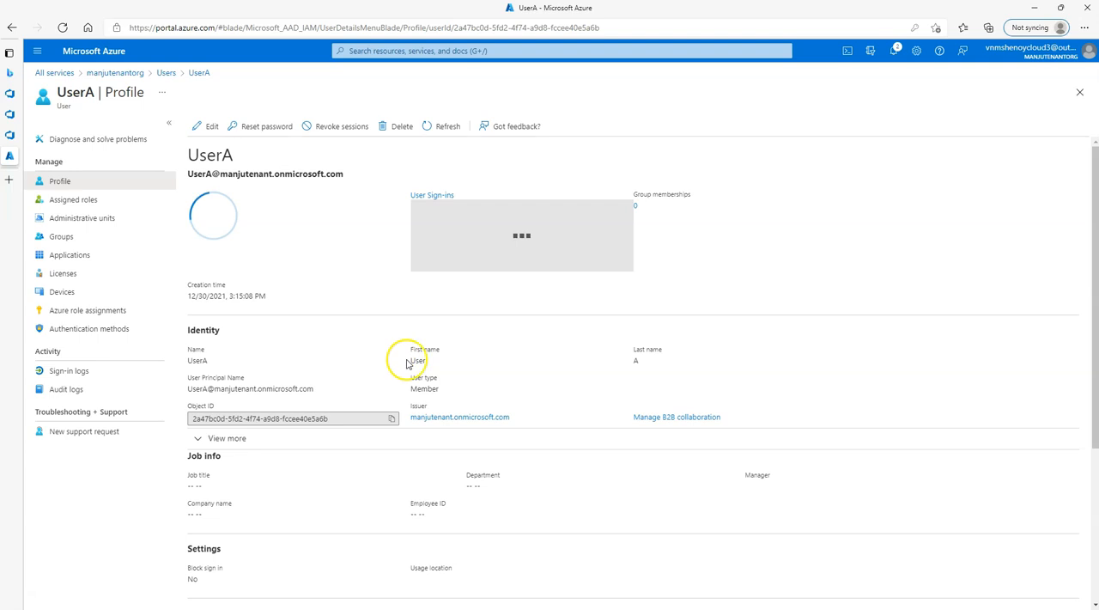
drag(187, 389, 286, 388)
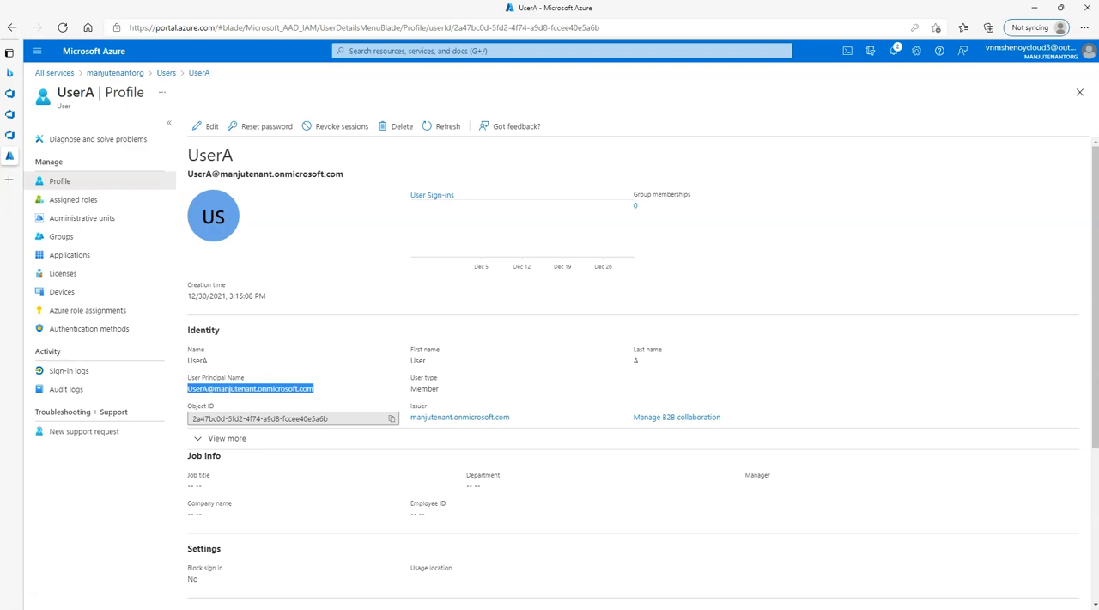
Open outlook.com in a private browser window and go to its sign-in page.
key(ctrl+shift+n)
text(ou)
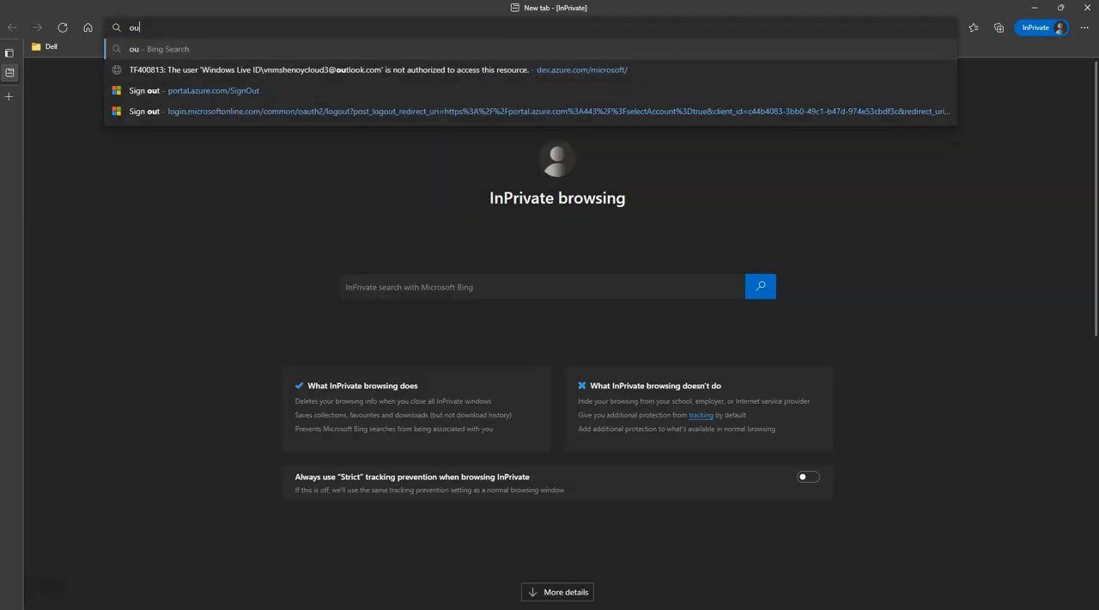
text(tlook.live.com)
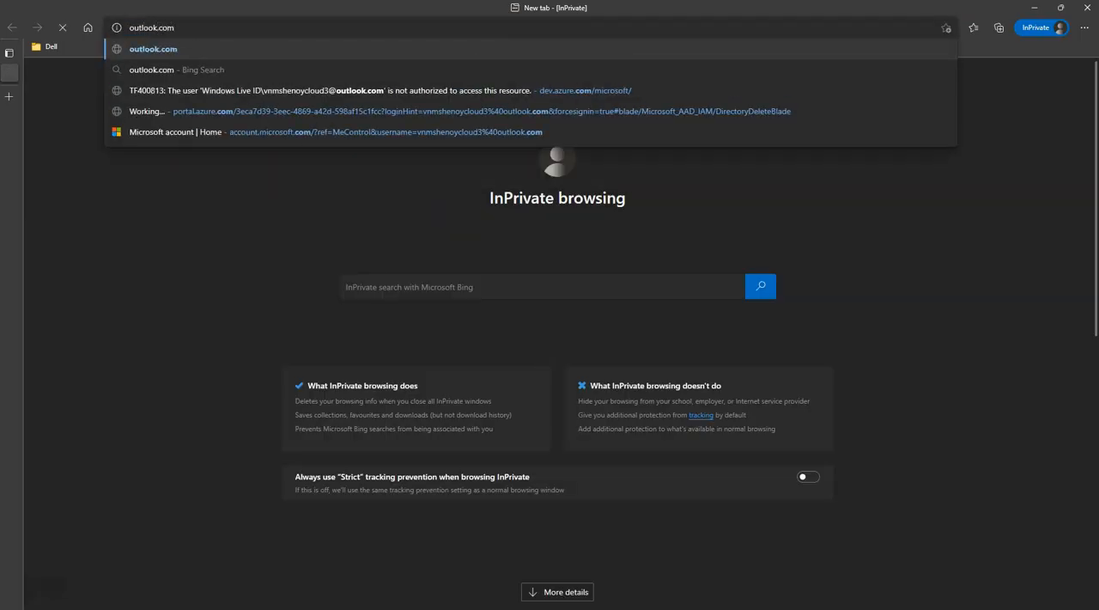
key(Return)
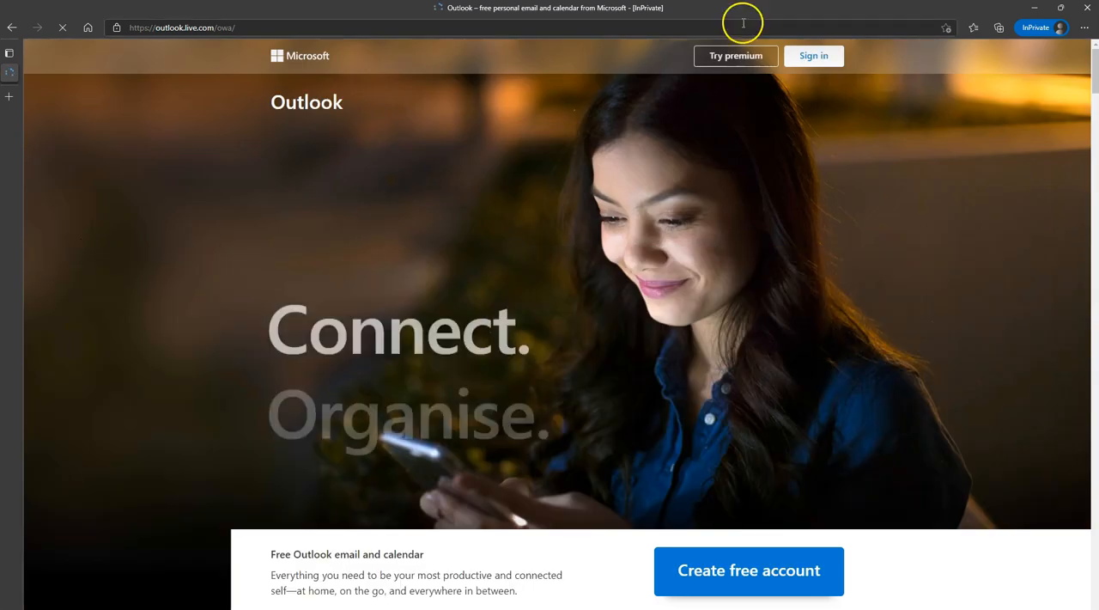
click(813, 55)
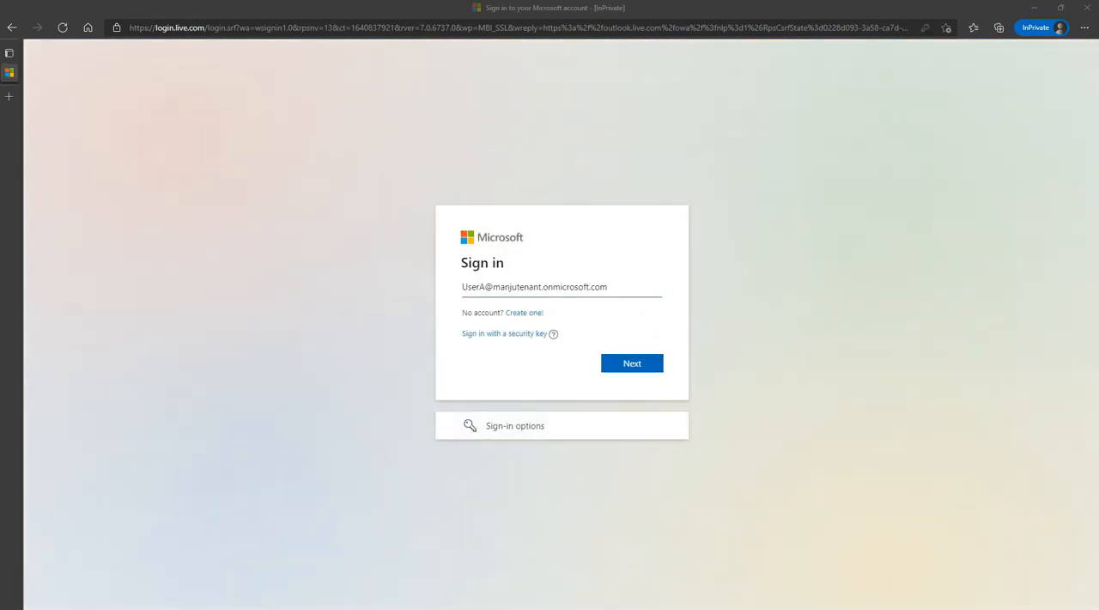
Sign in to Outlook as UserA with the account password and proceed through the required password update.
click(645, 365)
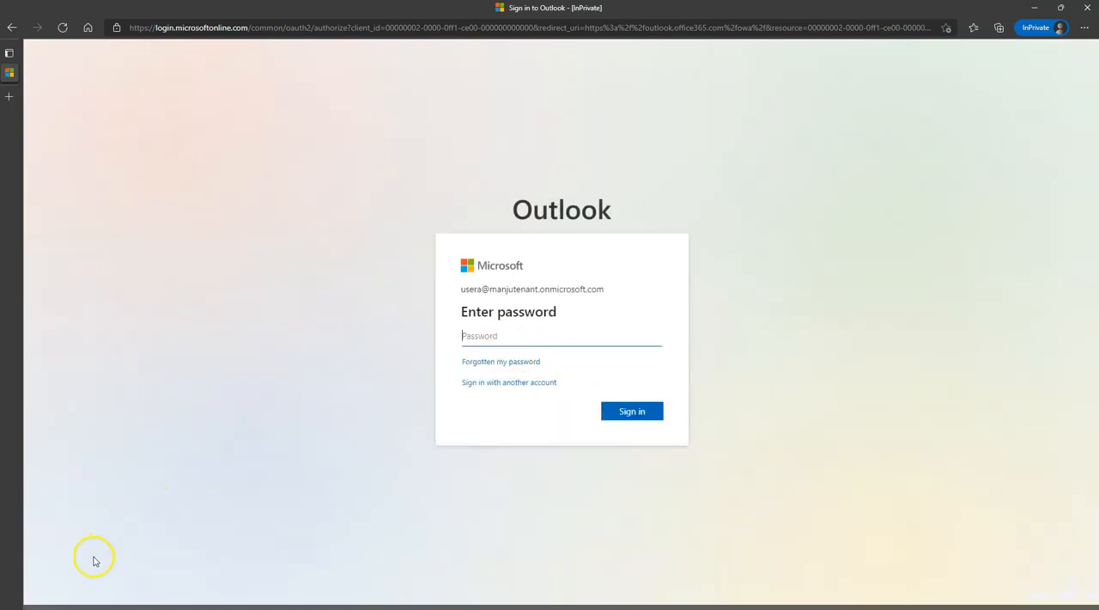
text(•••••••••••)
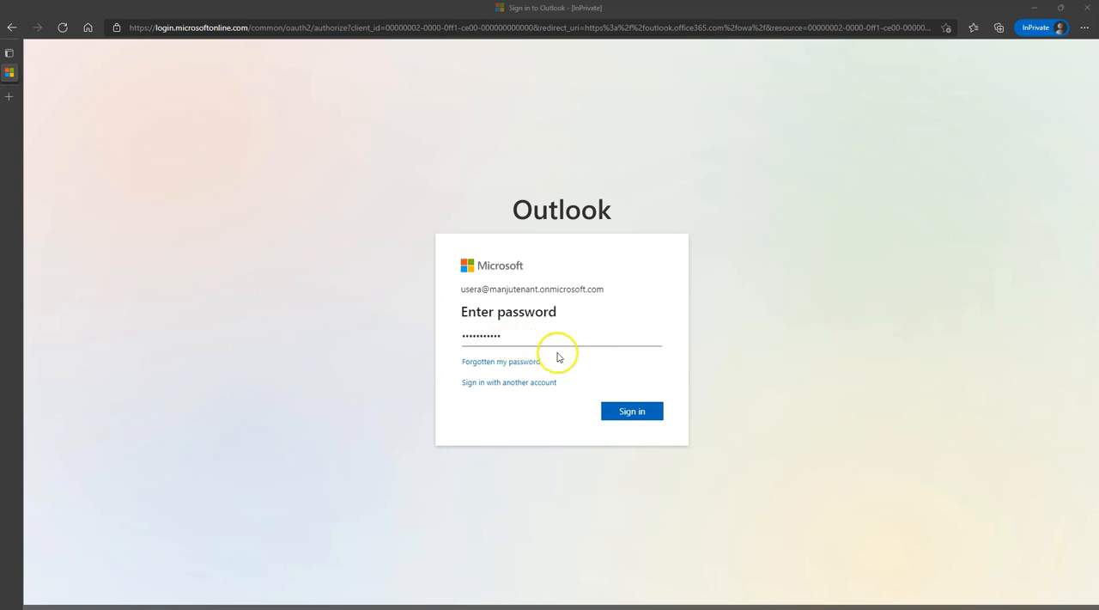
click(629, 410)
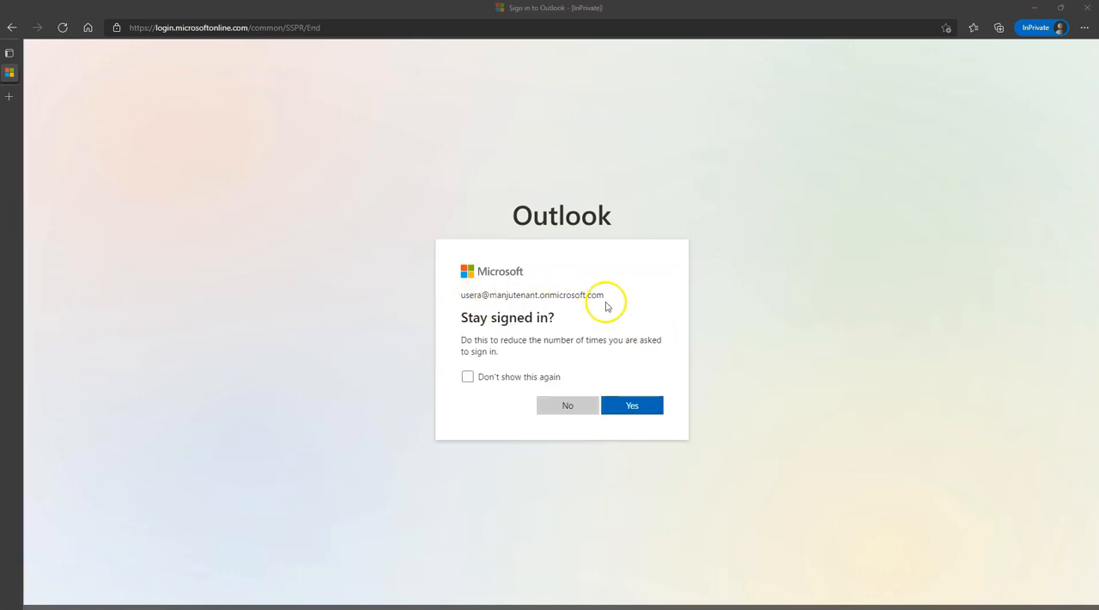
click(658, 406)
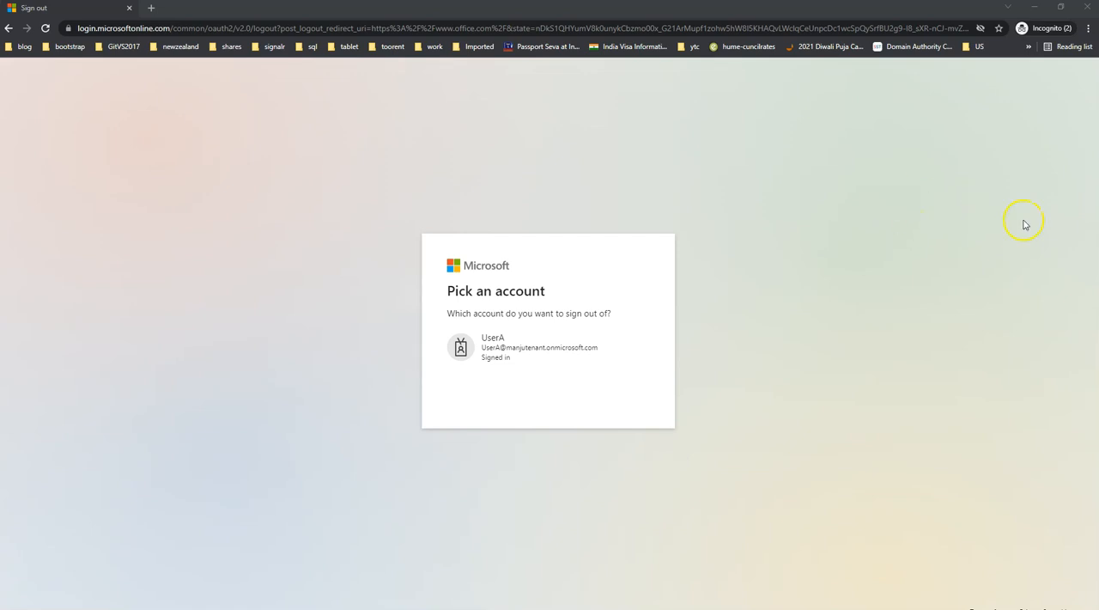
Sign UserA out of Office and choose the same account for signing in again.
click(532, 366)
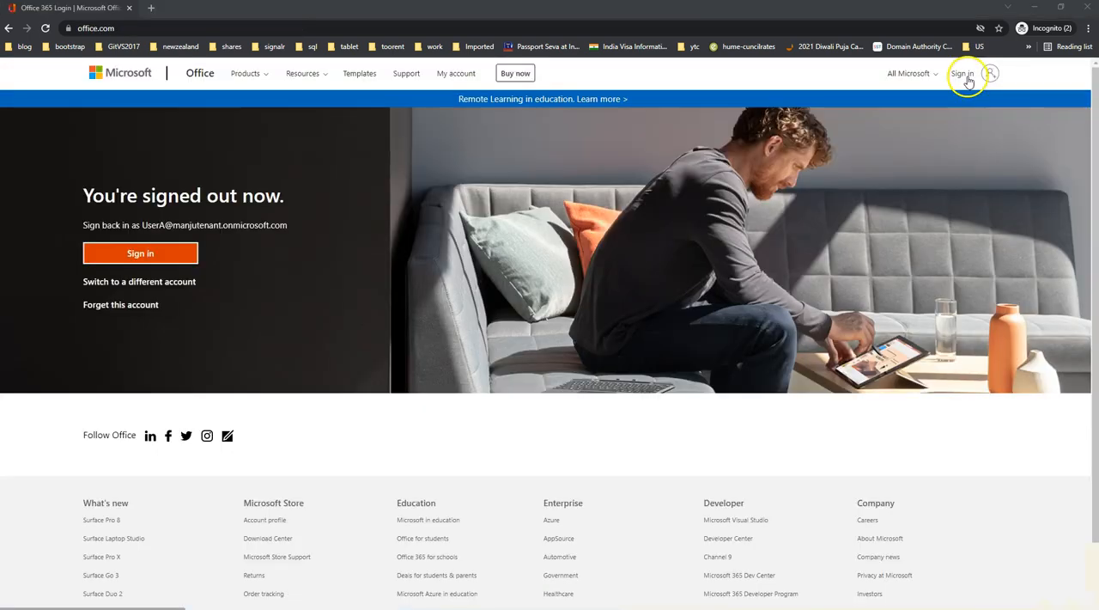
click(962, 75)
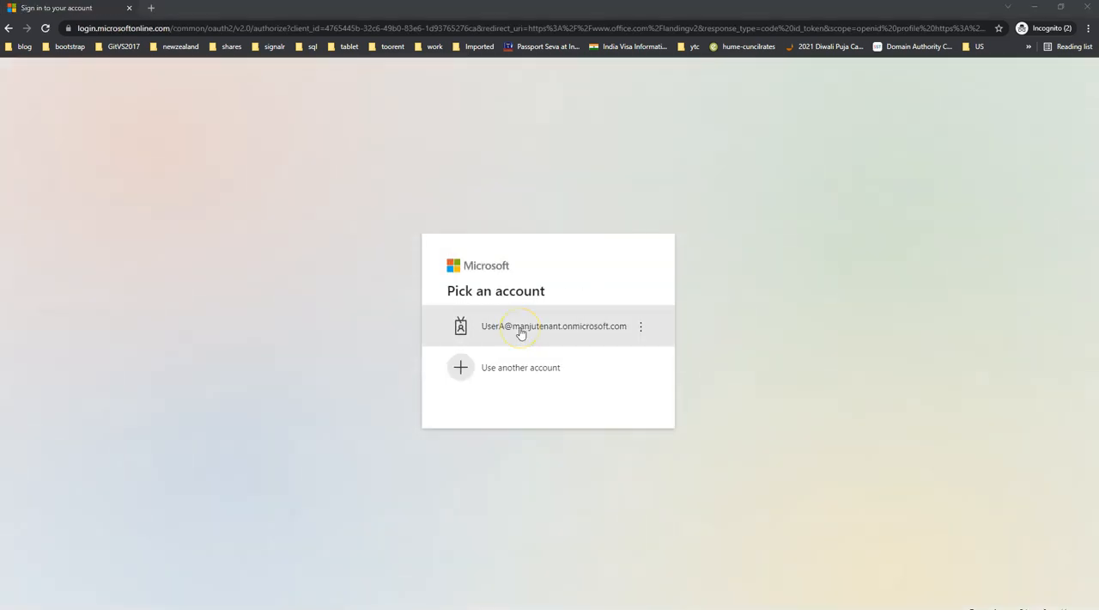
click(520, 332)
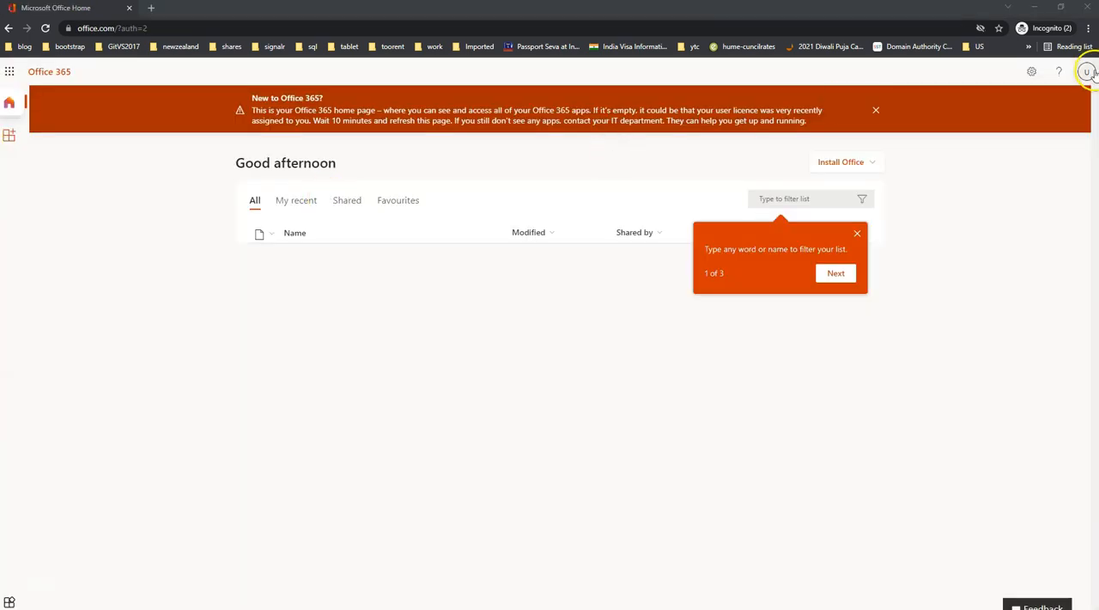
click(1085, 71)
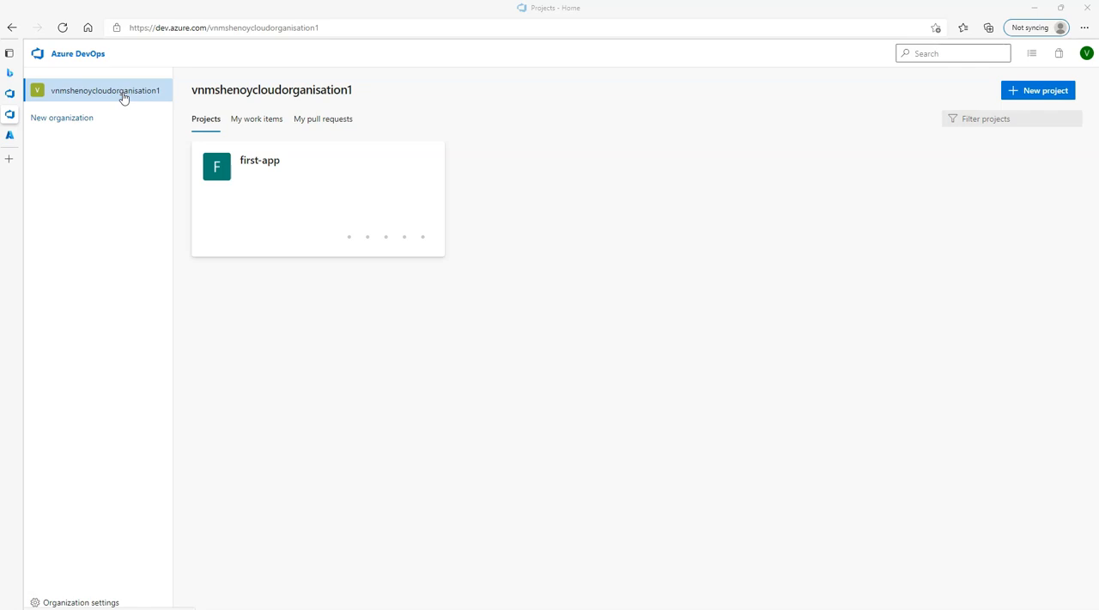
Switch to Azure DevOps and open the form for adding users in the organization's user settings.
click(125, 97)
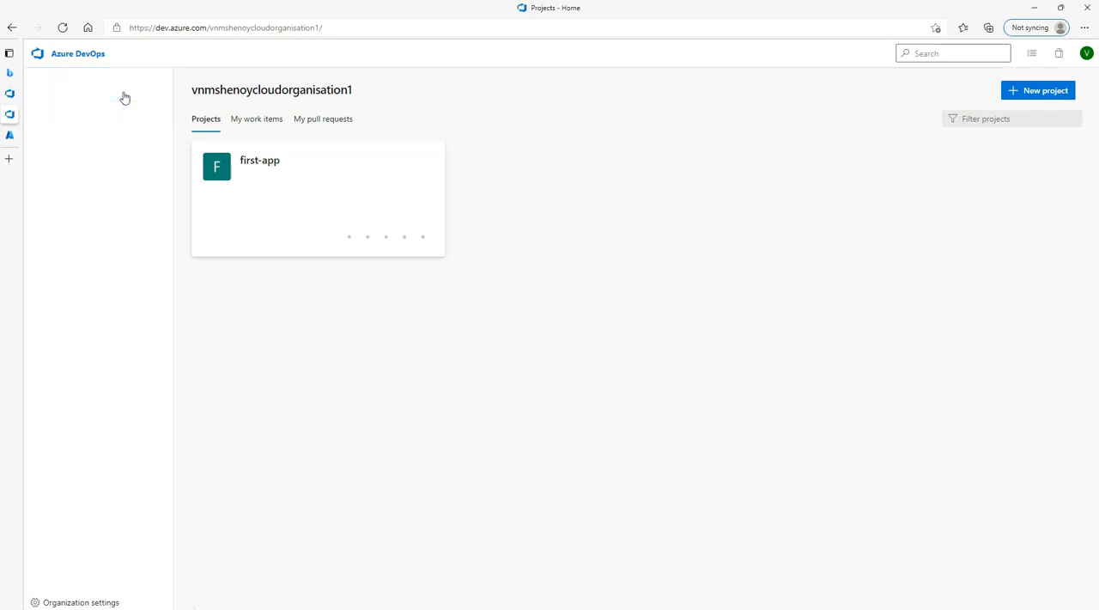
click(93, 600)
click(65, 216)
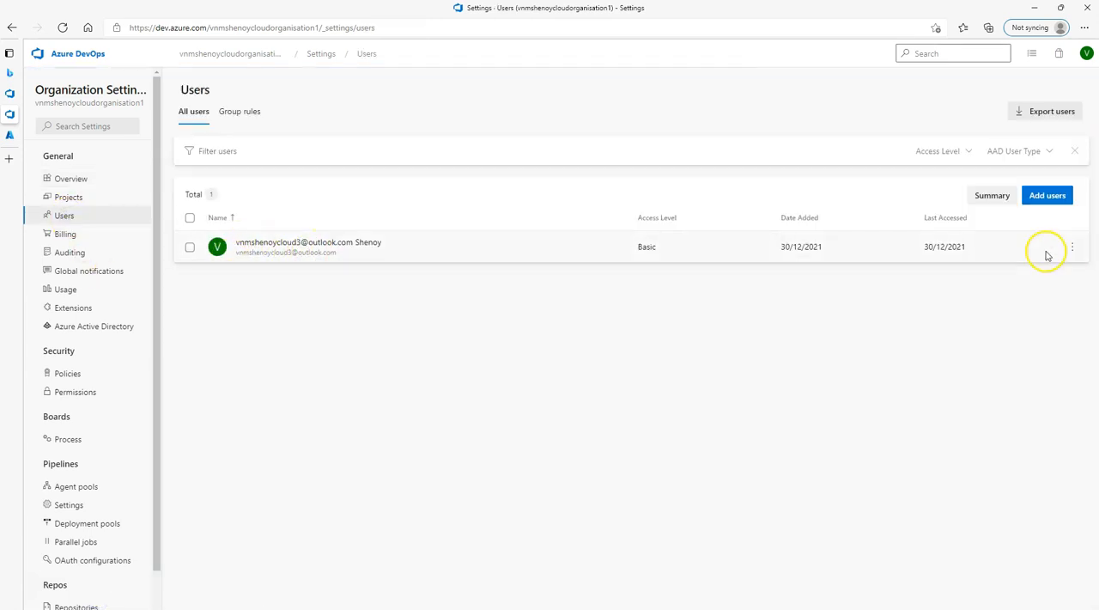
click(1053, 196)
Choose UserA as a new organization user and assign the first-app project.
click(876, 111)
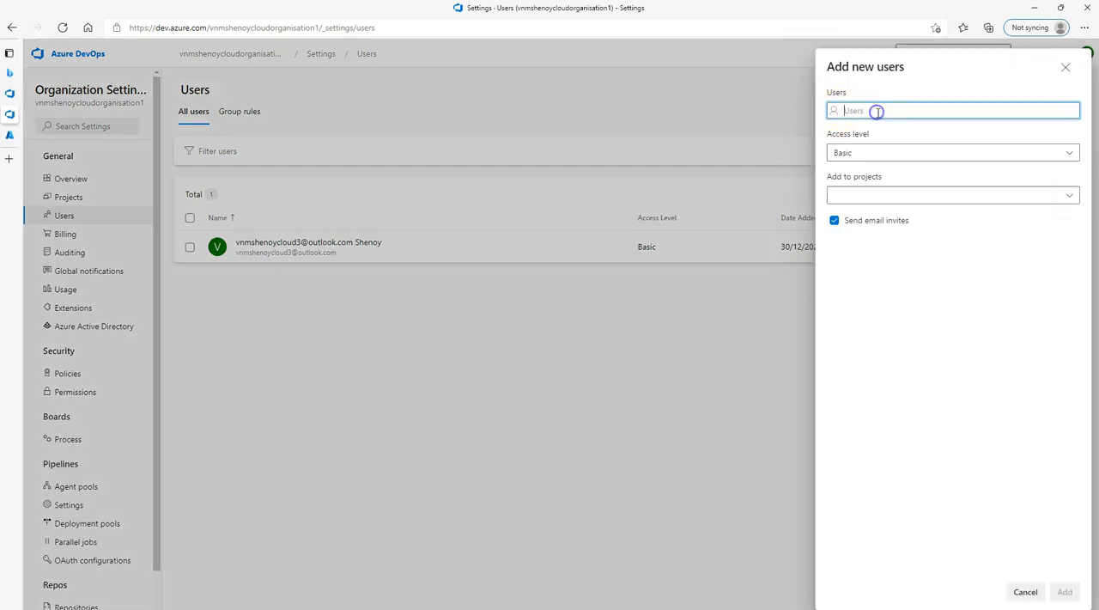
text(userA)
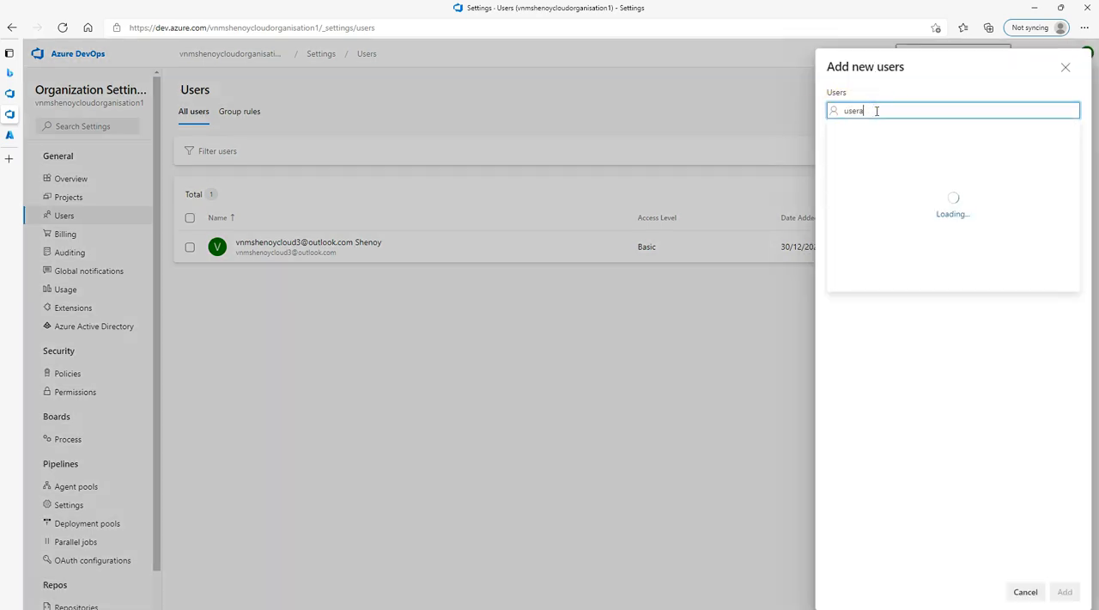
click(876, 141)
click(886, 202)
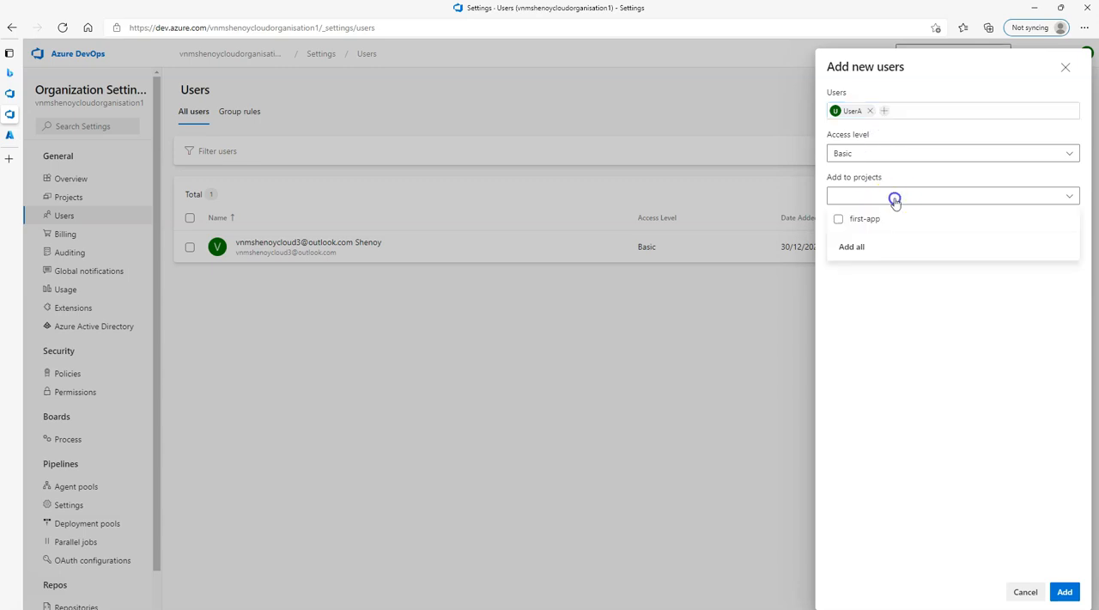
click(839, 219)
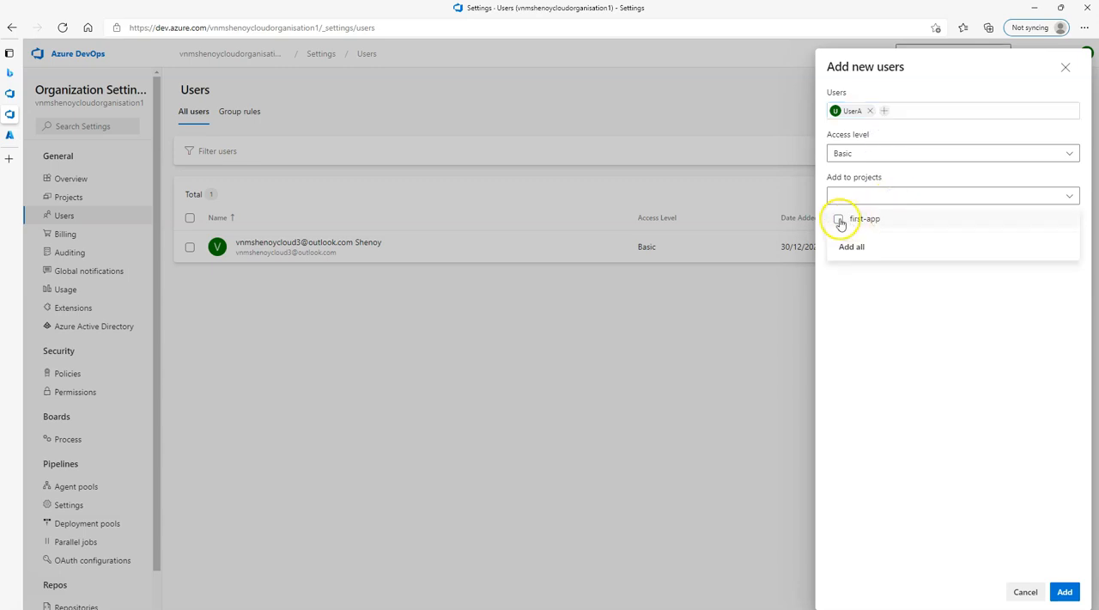
Include UserB as well, check the Azure DevOps group choices and add both users as Project Contributors.
click(886, 114)
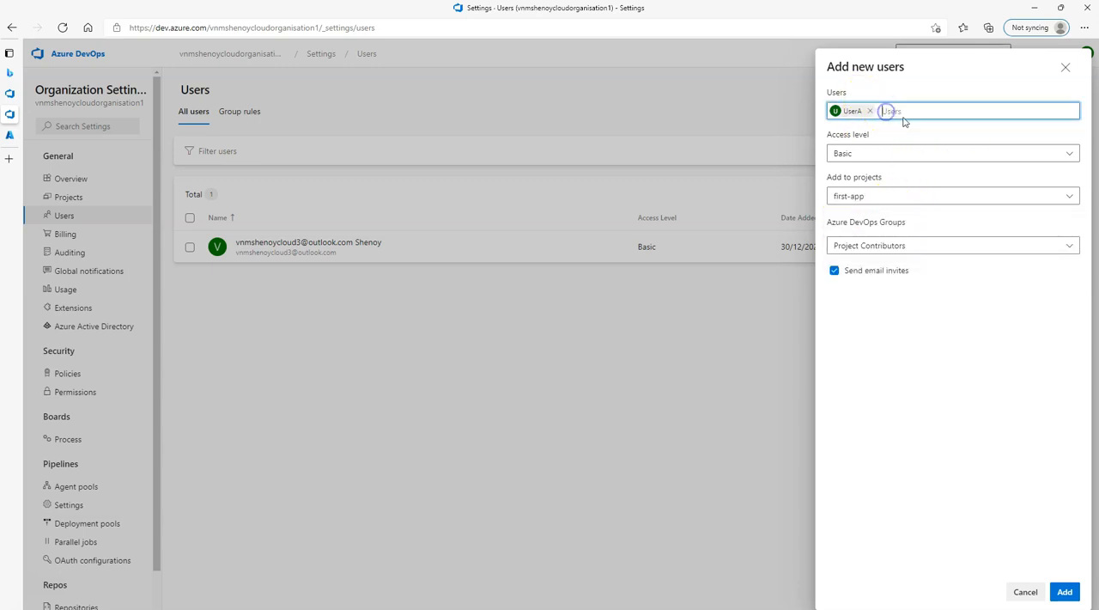
text(userB)
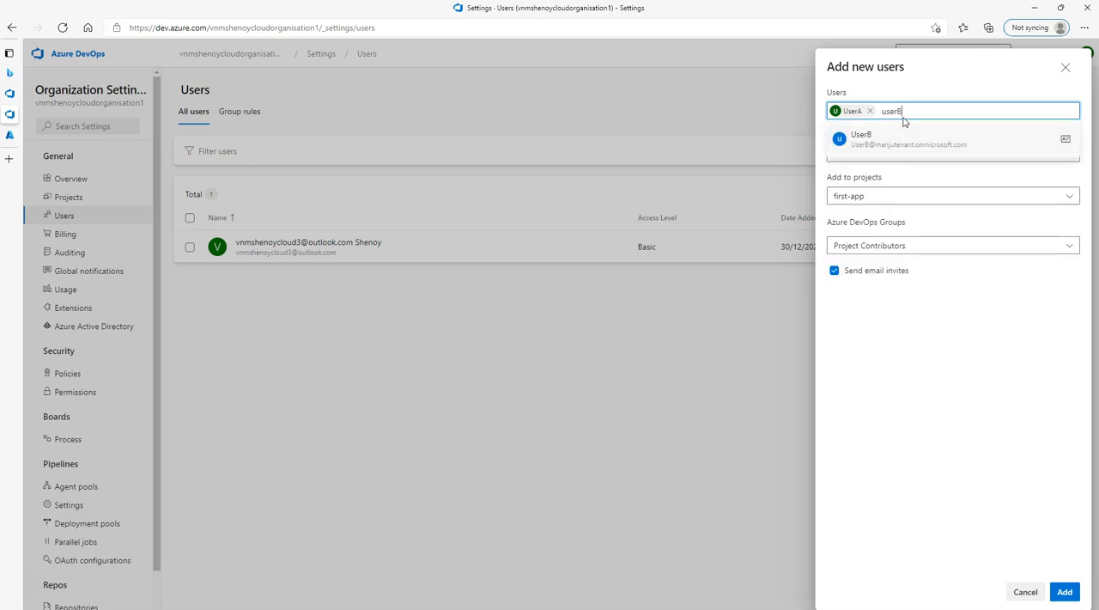
click(893, 137)
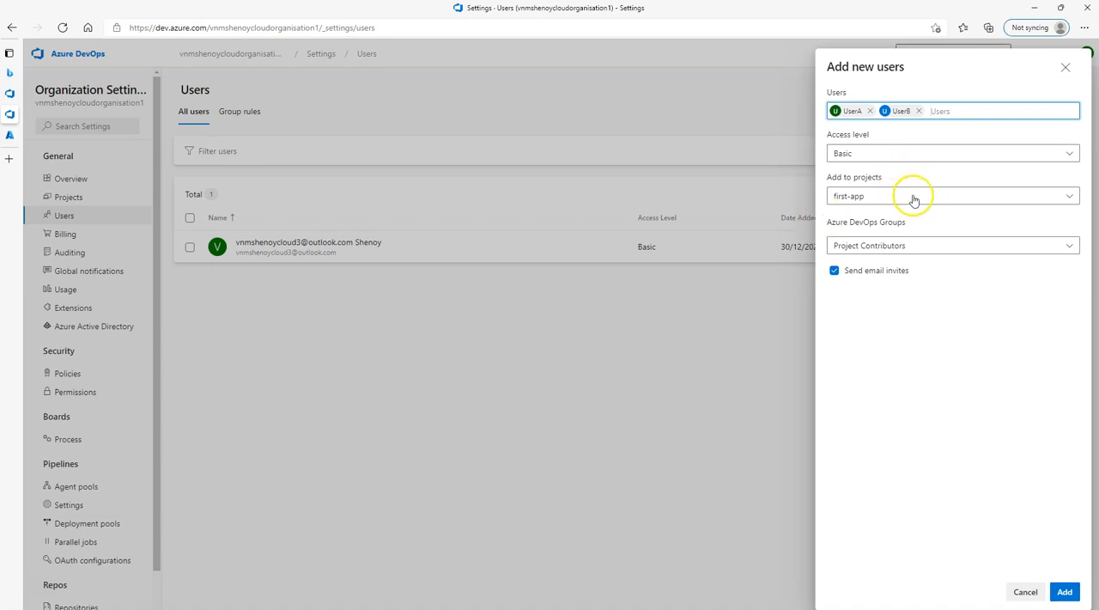
click(903, 246)
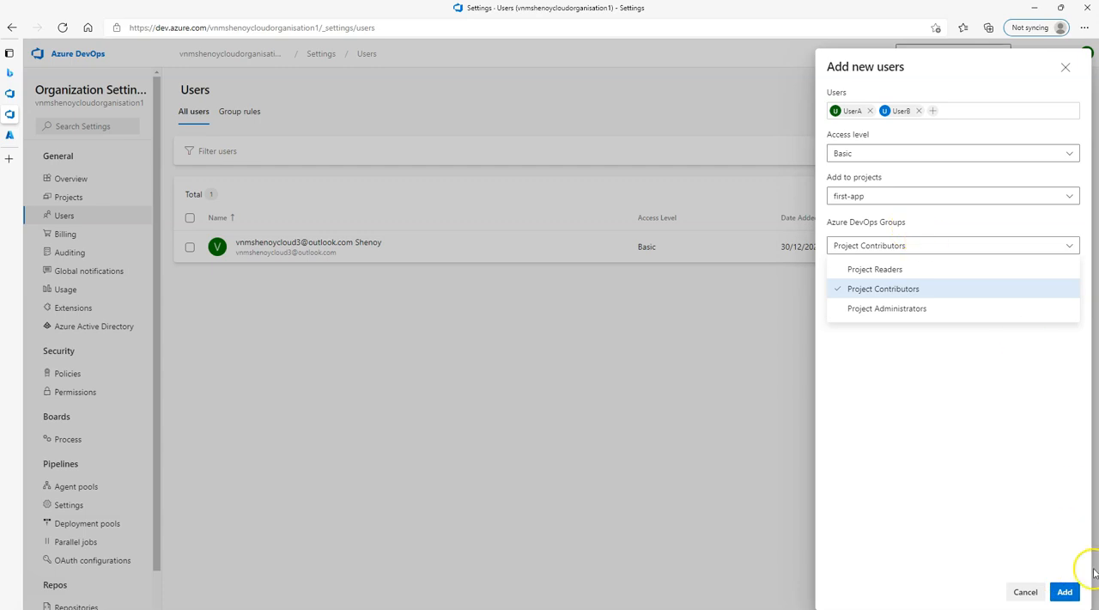
click(1076, 592)
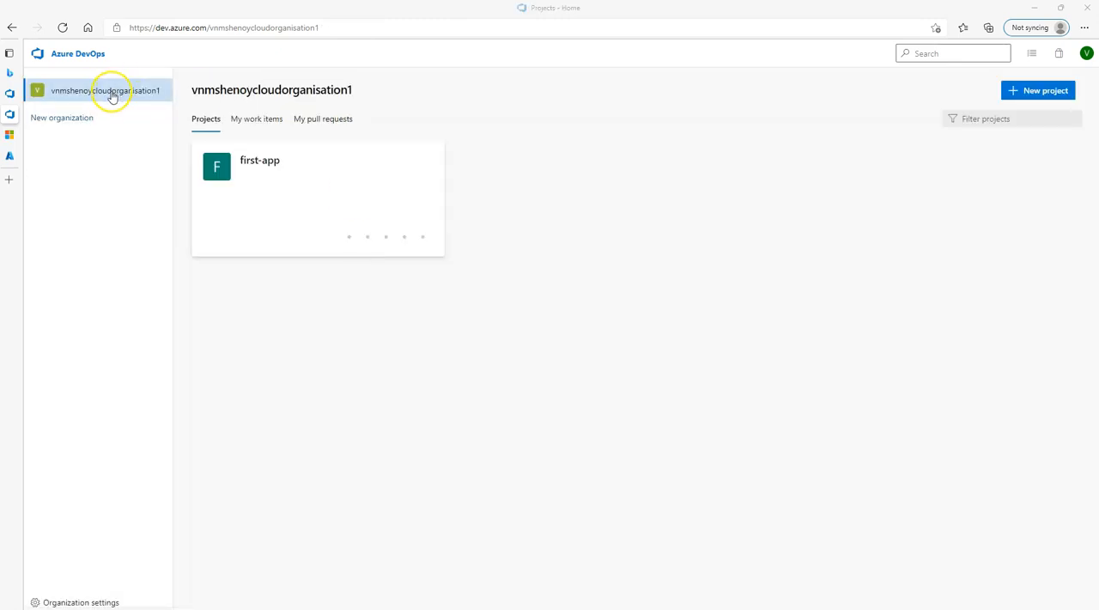
Open the first-app project.
click(262, 163)
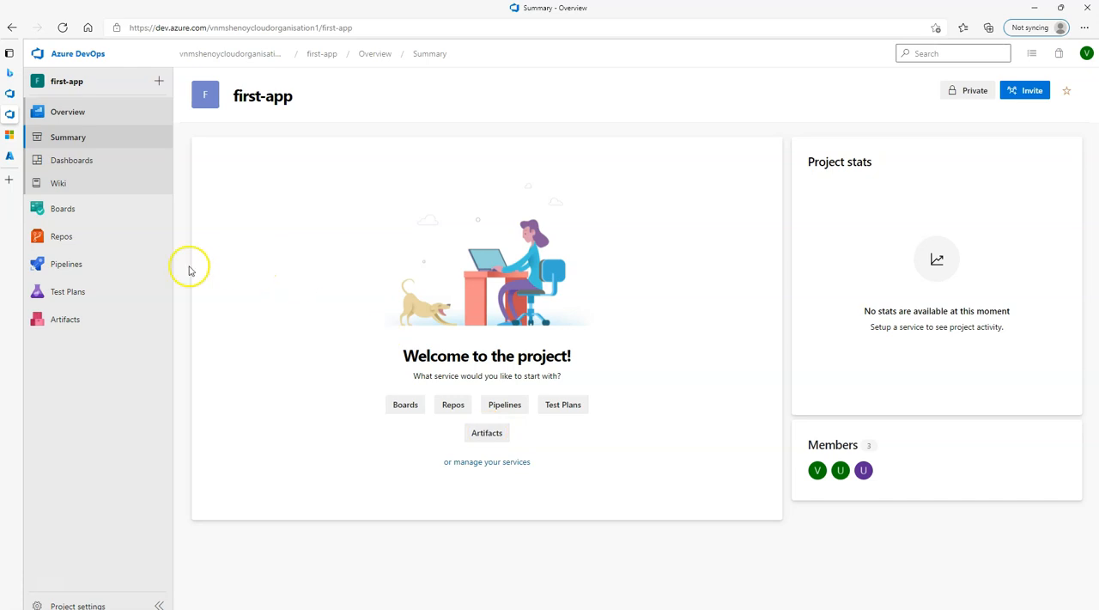
click(67, 210)
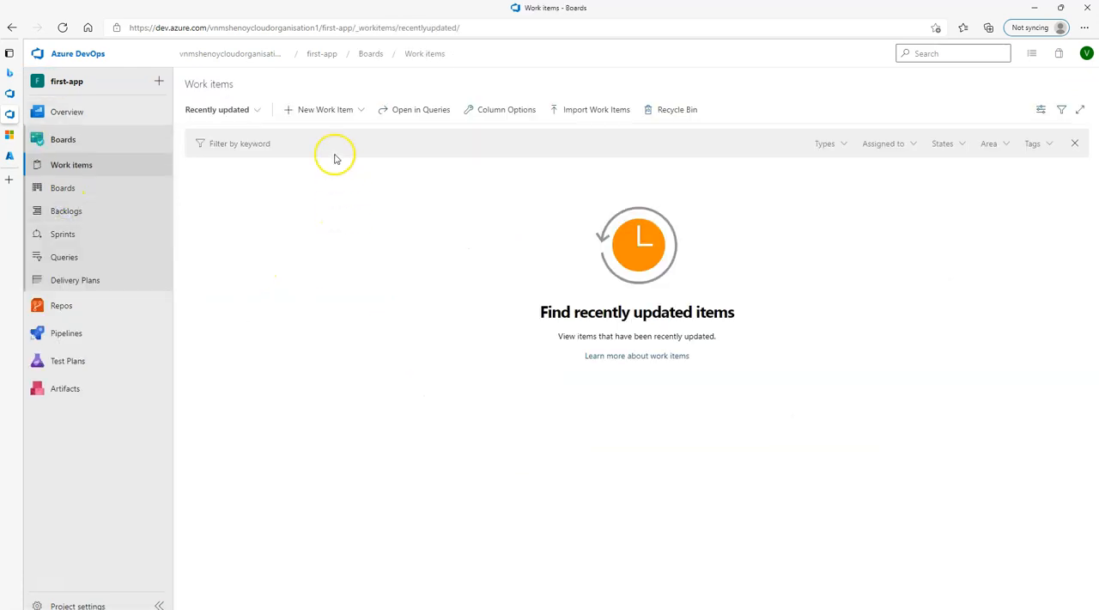
click(327, 111)
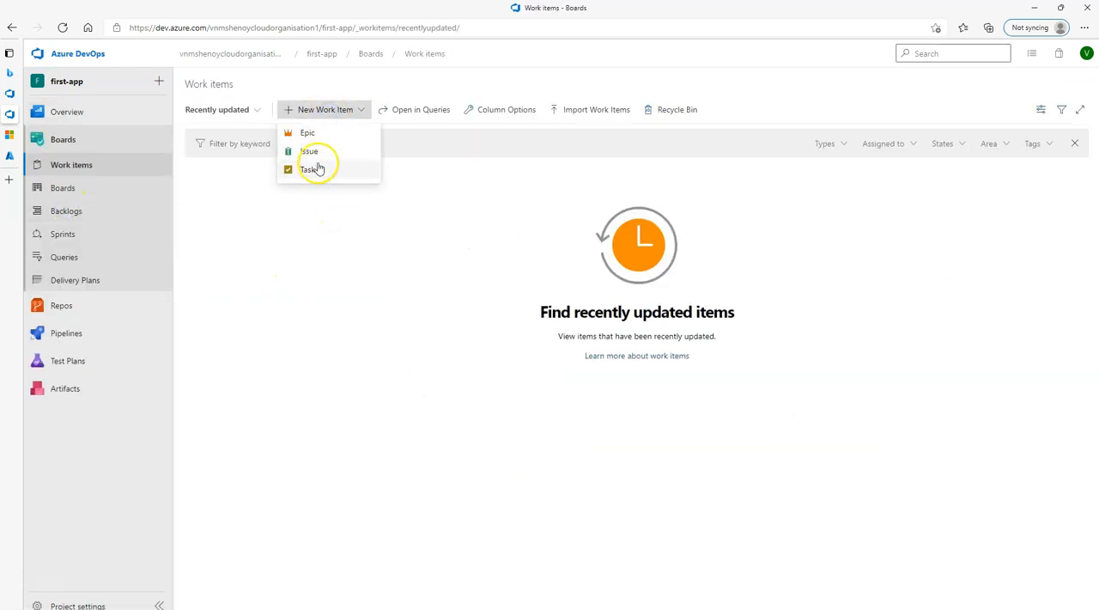
click(313, 171)
click(235, 152)
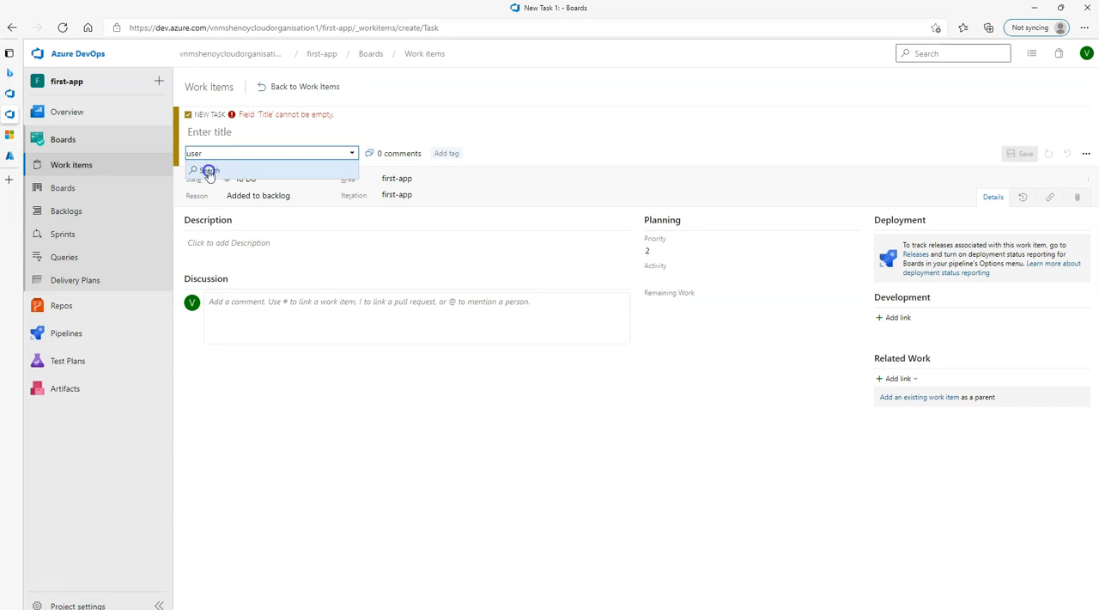
click(71, 112)
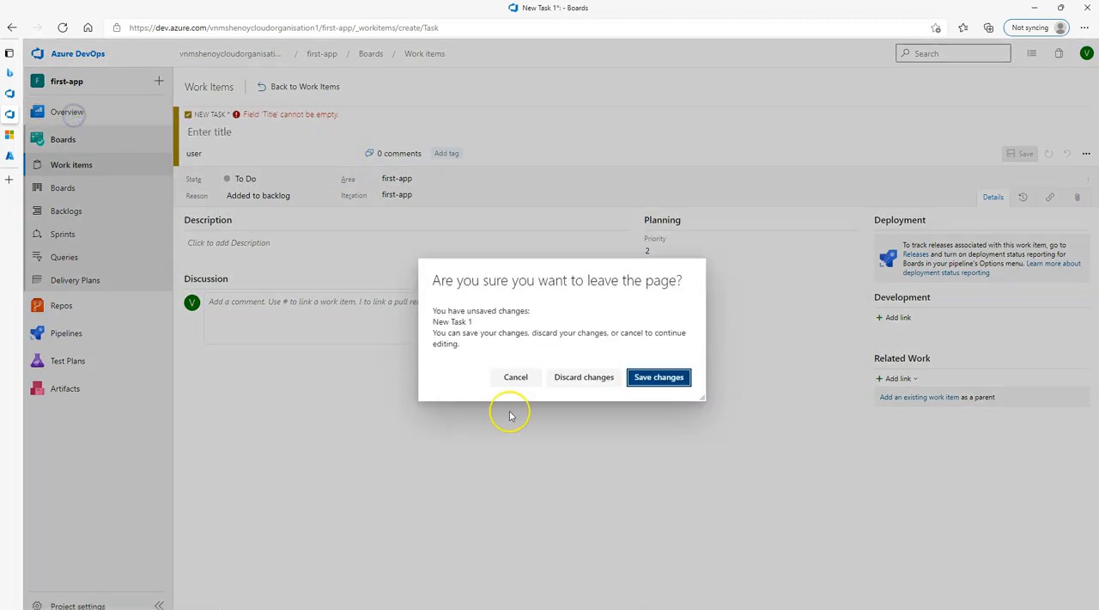
click(593, 378)
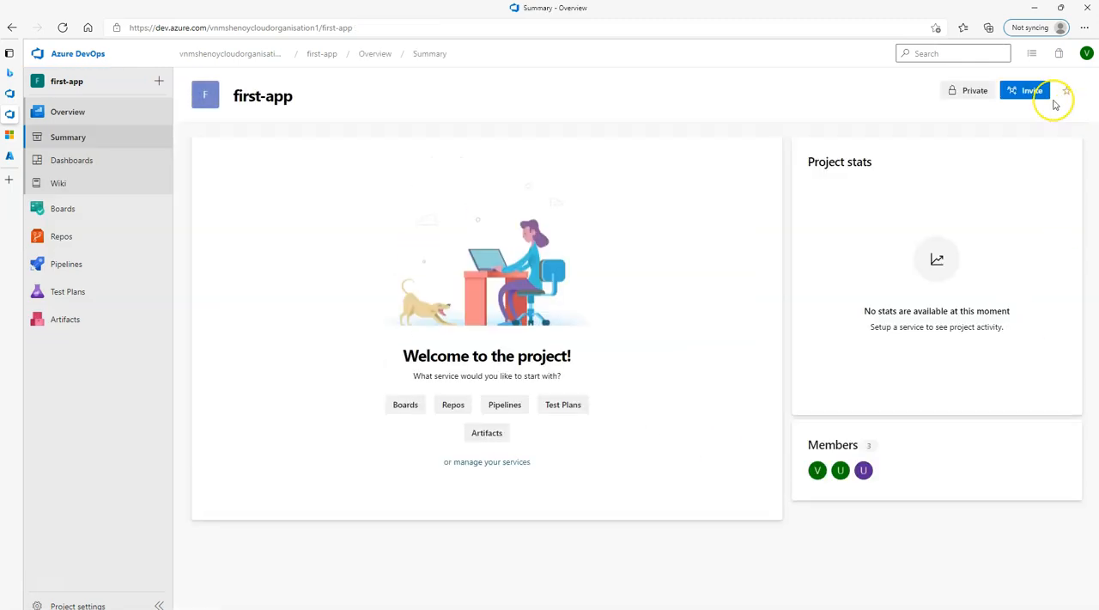
Invite UserA to the first-app project as a member of first-app Team.
click(1034, 91)
click(889, 118)
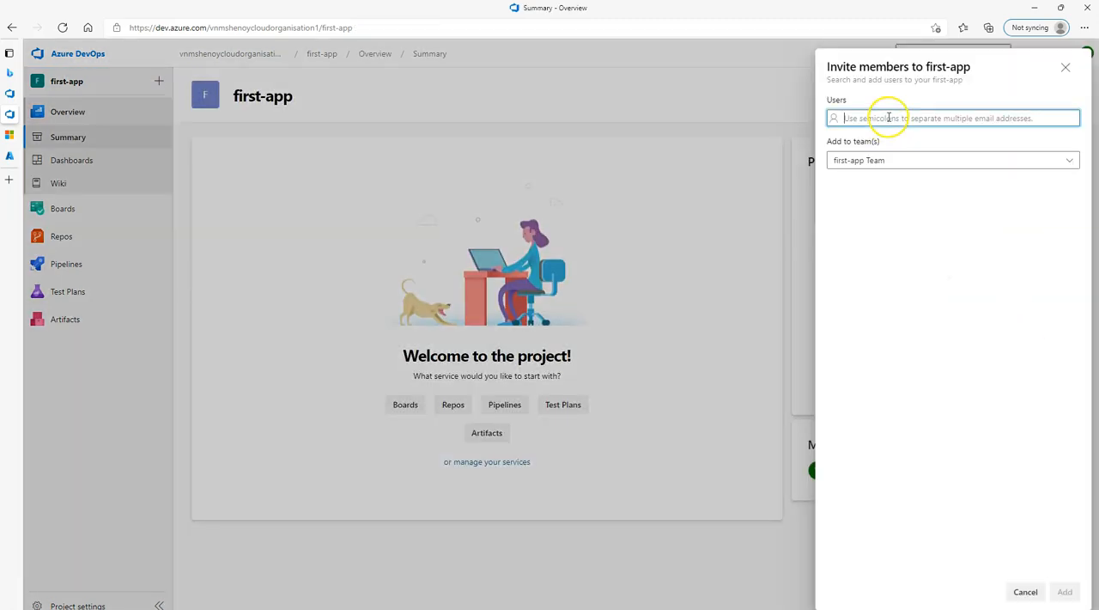
text(user)
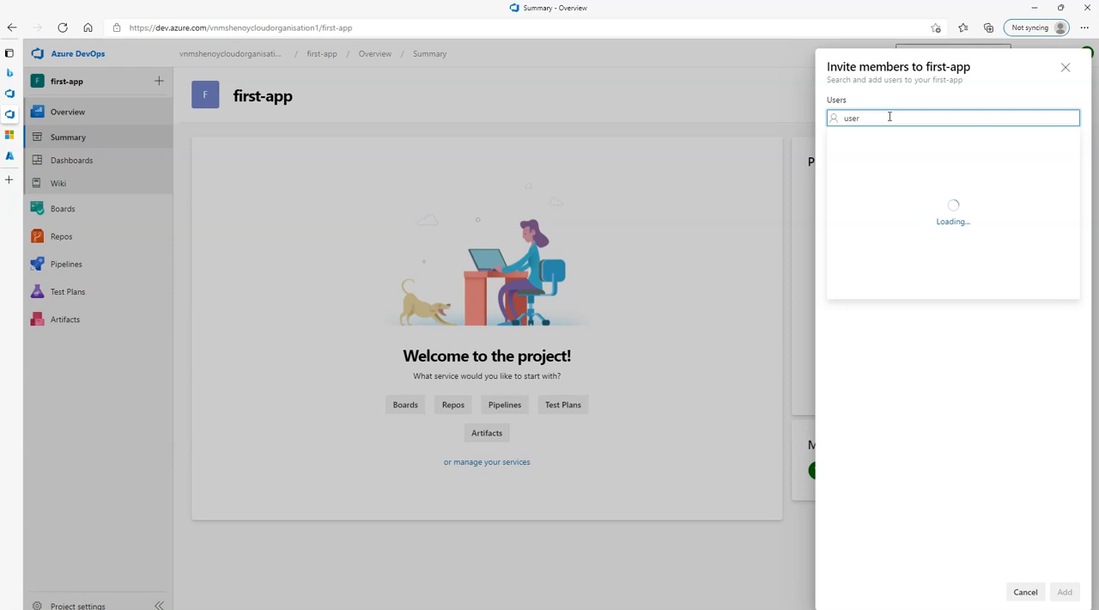
text(a)
click(885, 142)
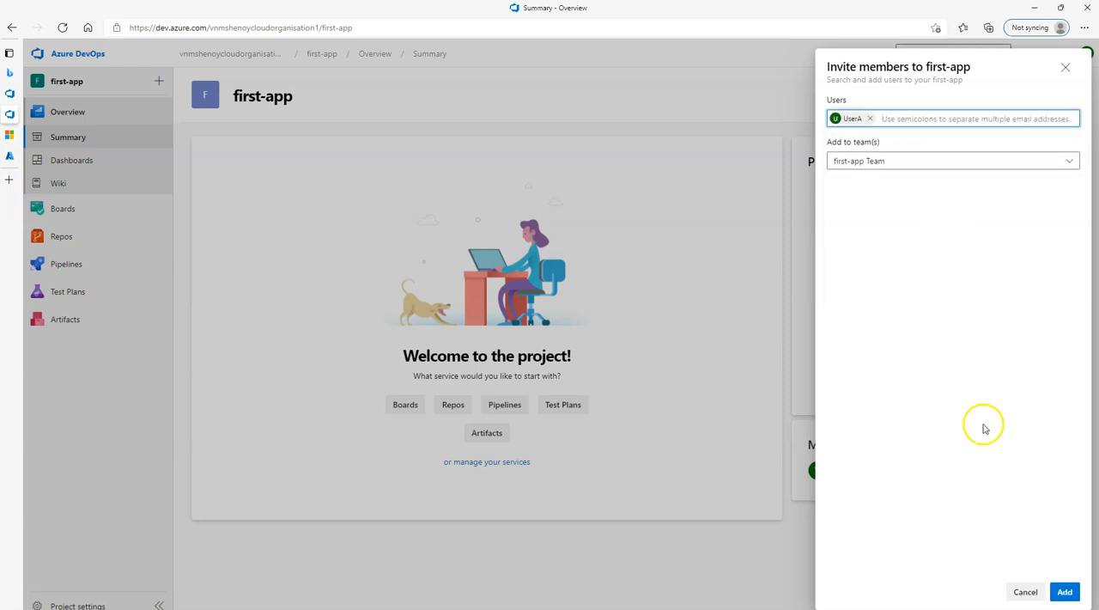
click(1063, 591)
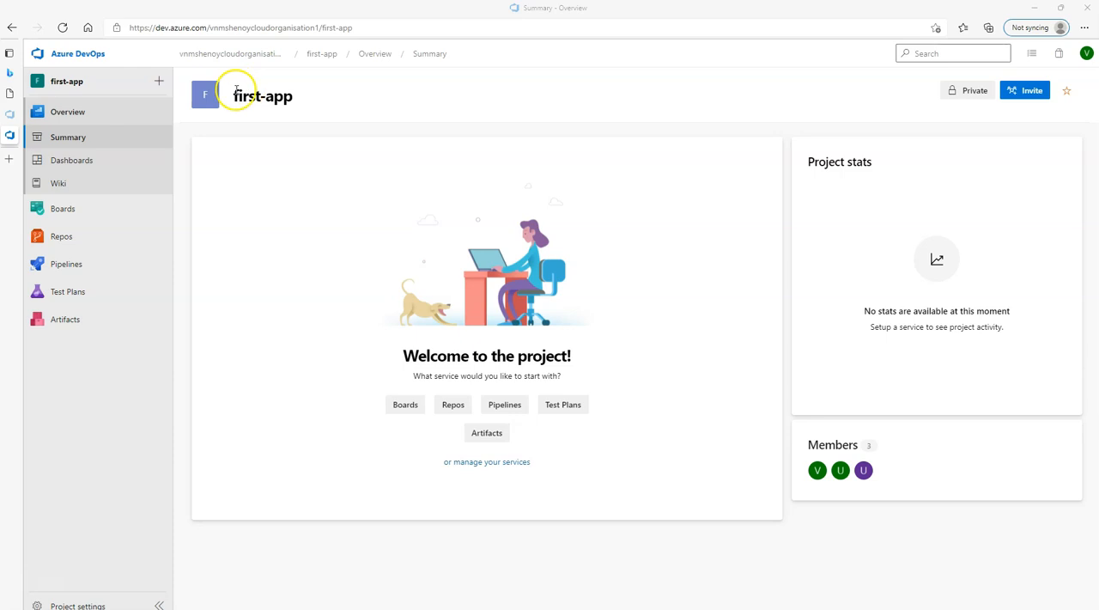
Start a new Issue work item in the project's Boards and title it "create a front end for todo app".
drag(233, 96, 295, 96)
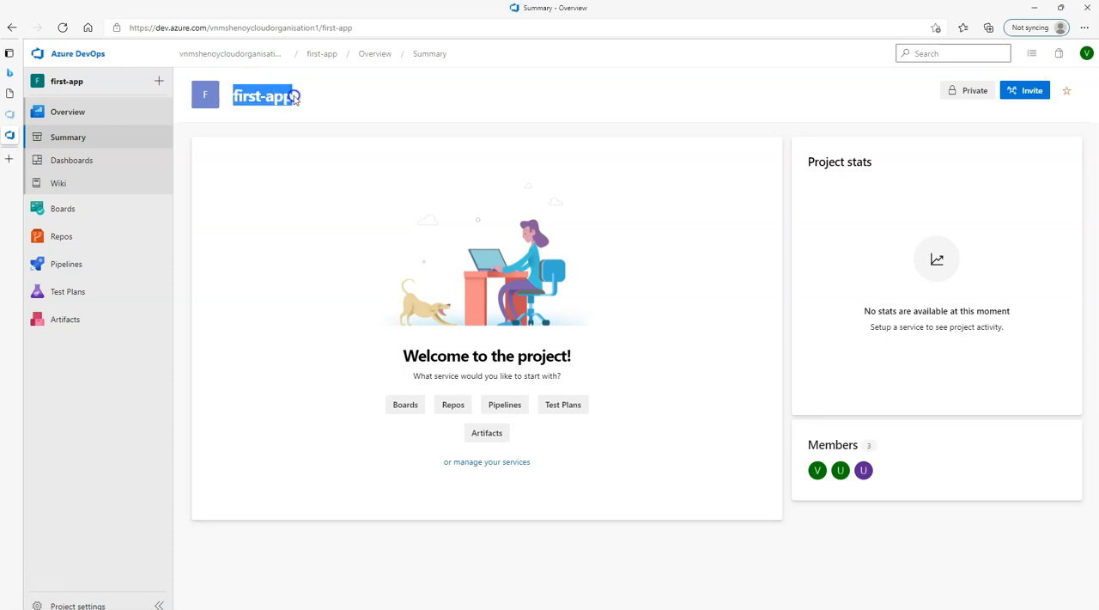
click(72, 218)
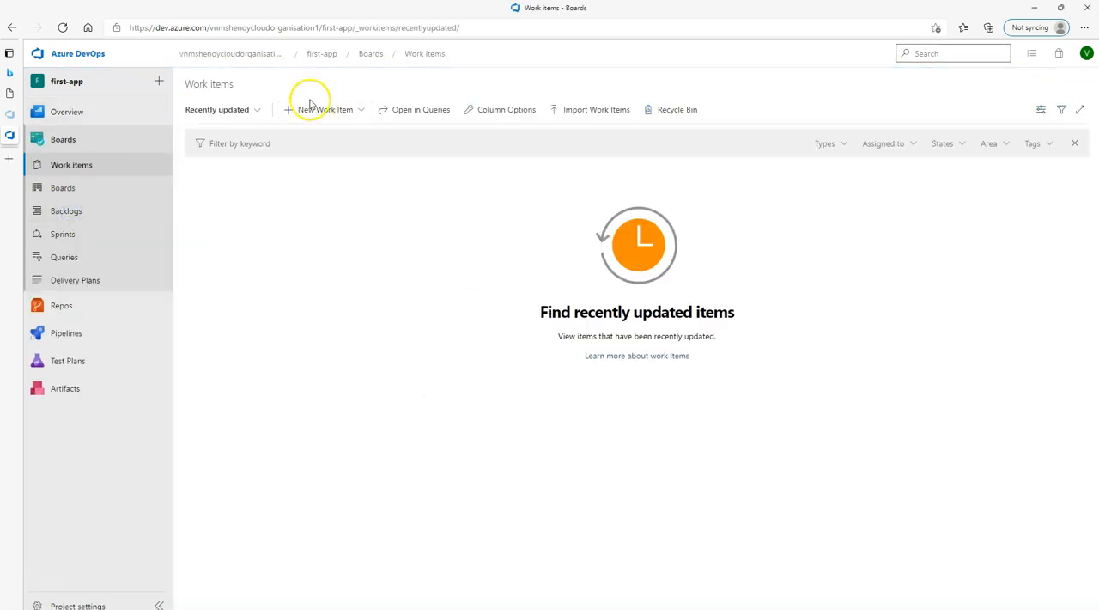
click(319, 110)
click(314, 152)
click(251, 135)
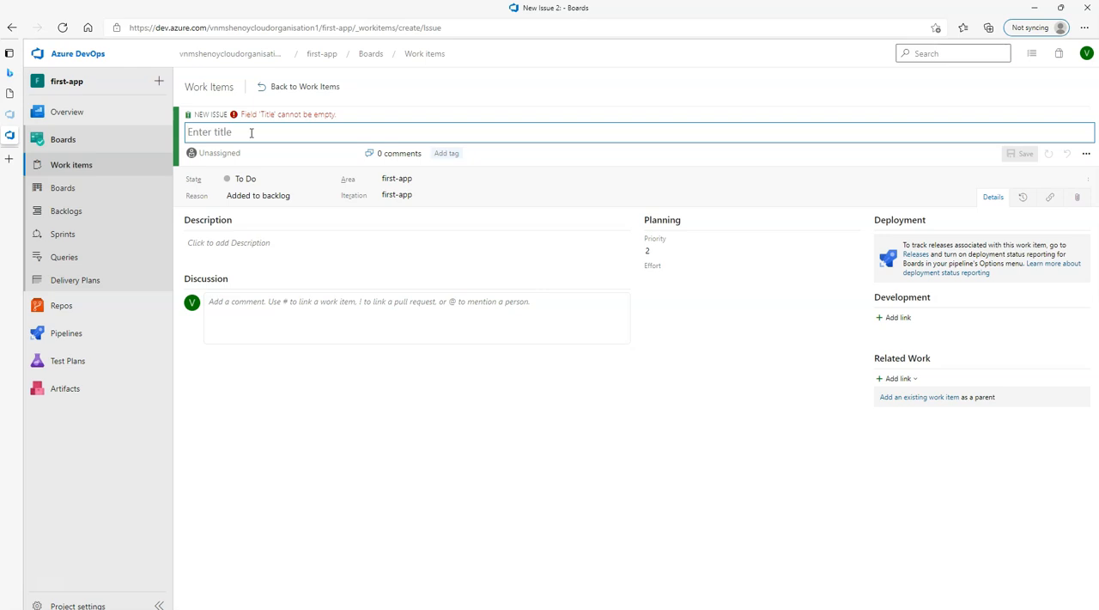
text(create )
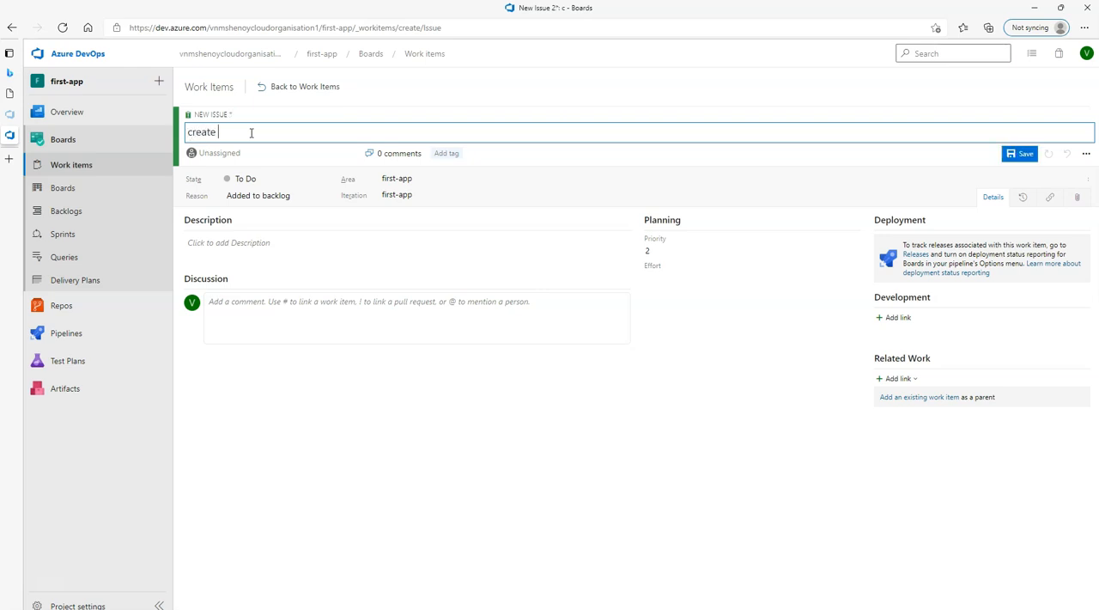
text(a front end )
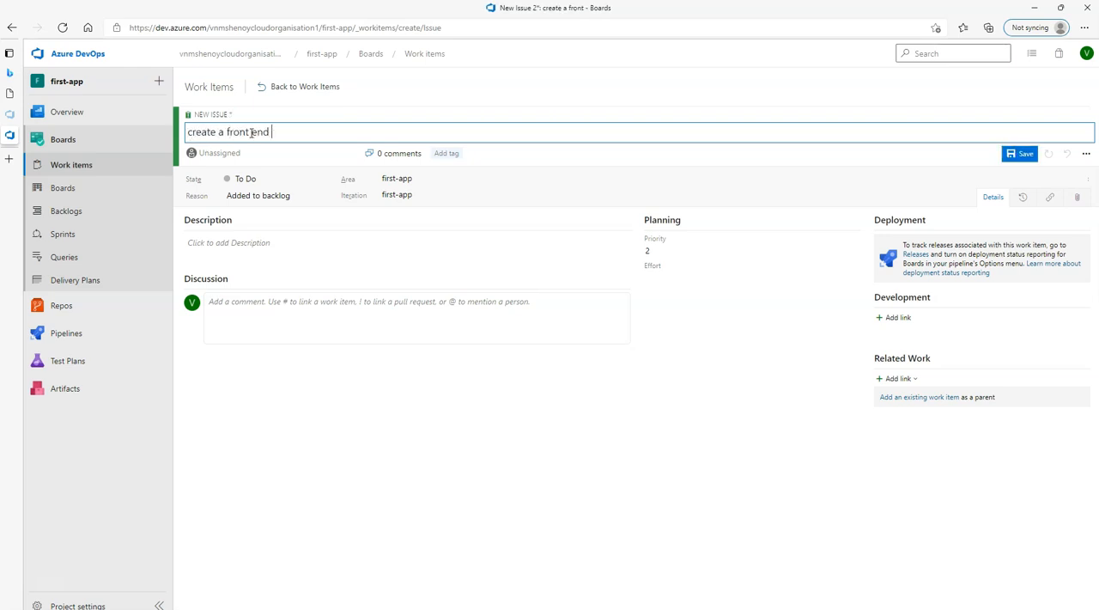
text(for todo app)
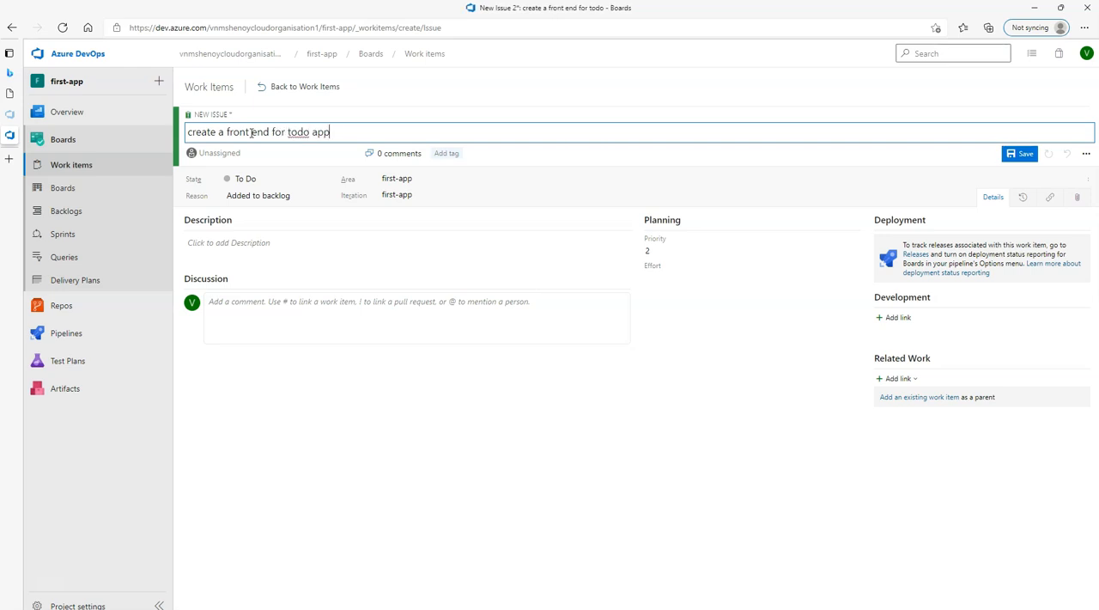
Assign the new issue to UserA and save it, returning to the work items list.
click(210, 154)
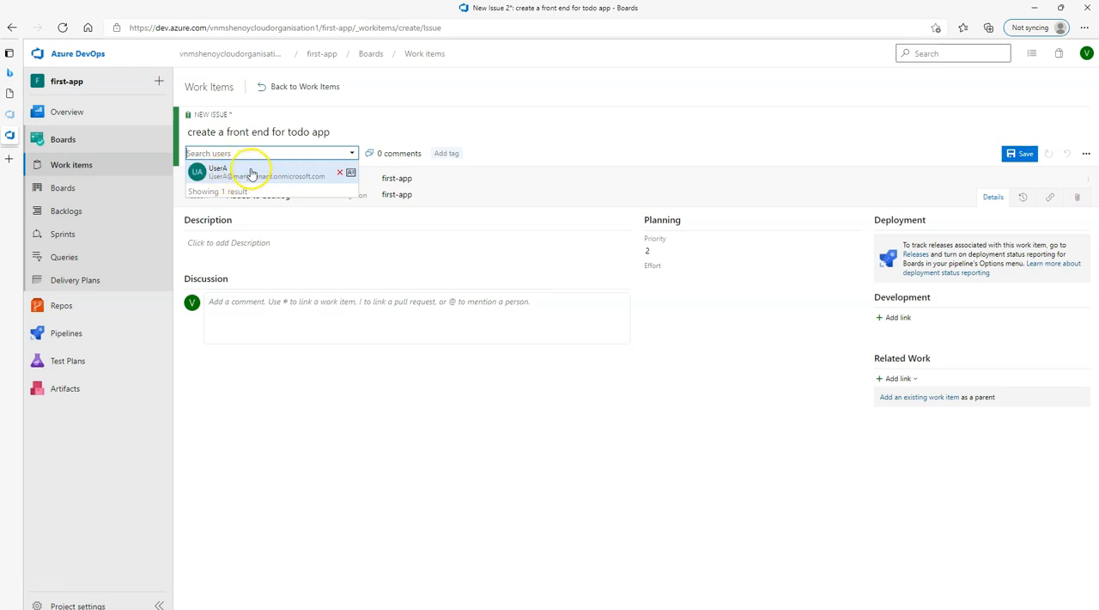
click(249, 175)
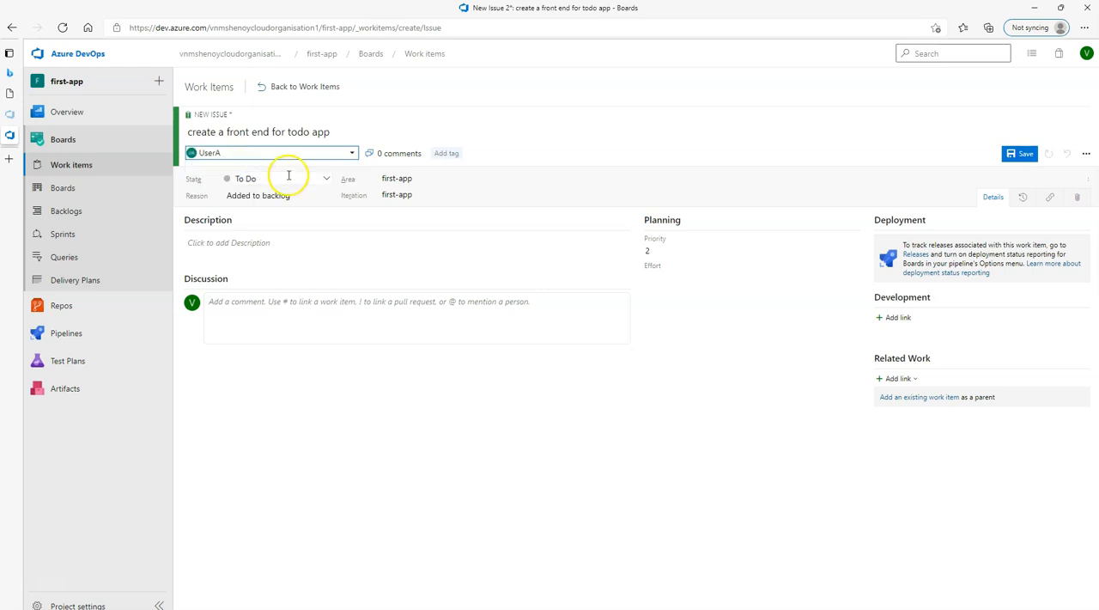
click(1031, 157)
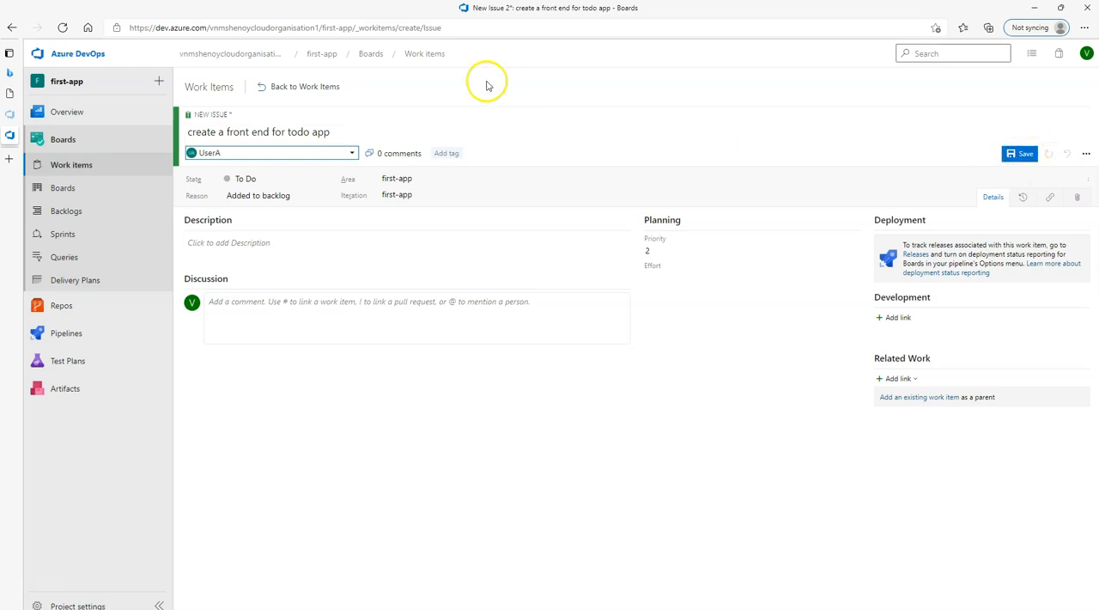
click(292, 87)
key(Return)
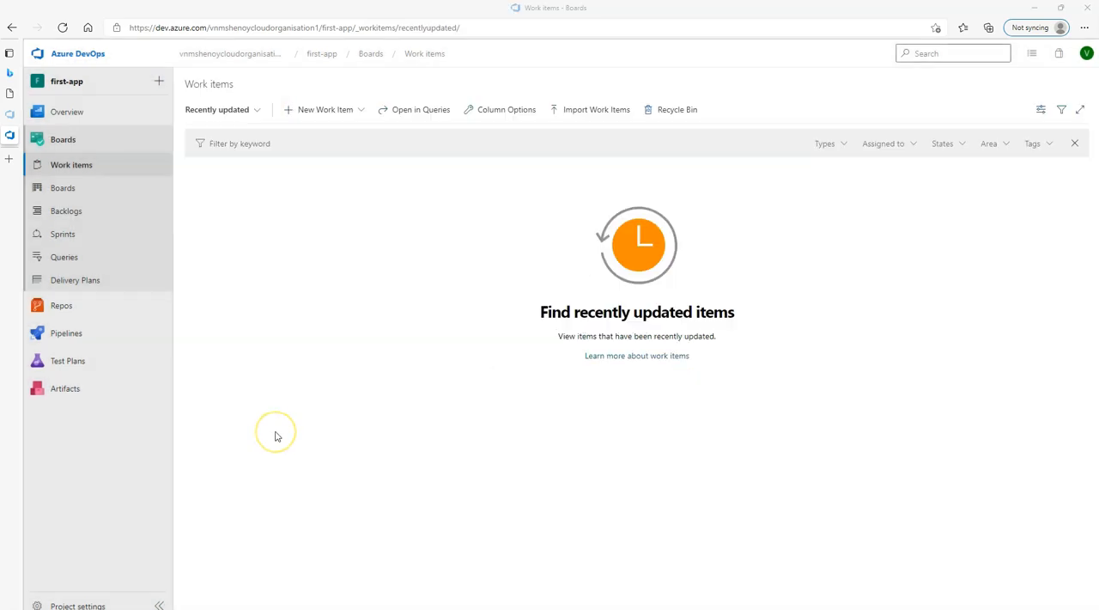